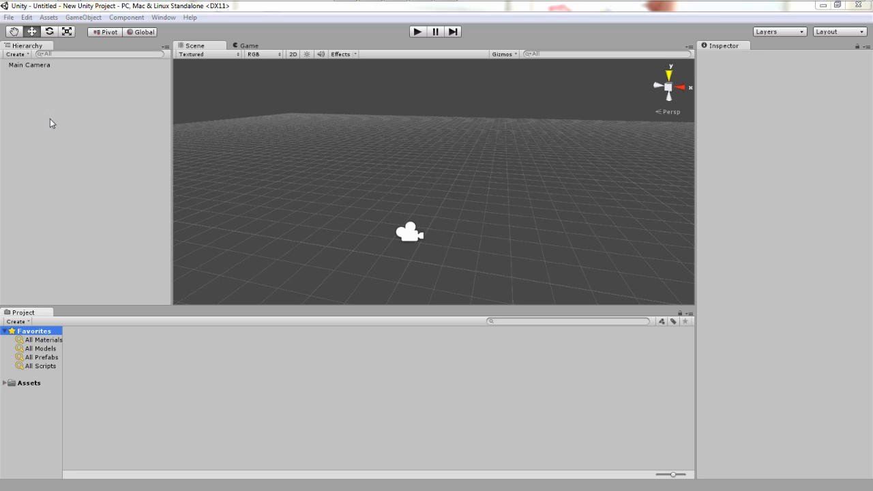
Create a new 3D project named Lesson 3 Cameras in the Youtube tutorials unity folder, without importing any packages.
click(82, 66)
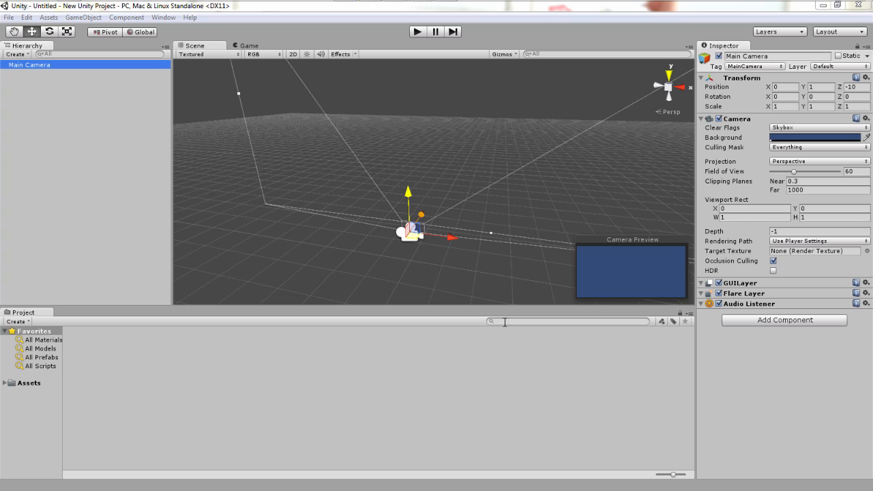
click(8, 17)
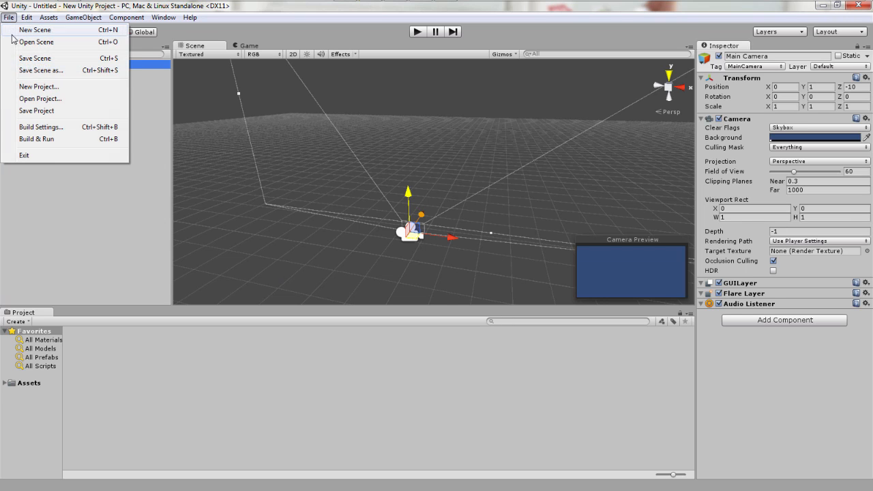
click(55, 87)
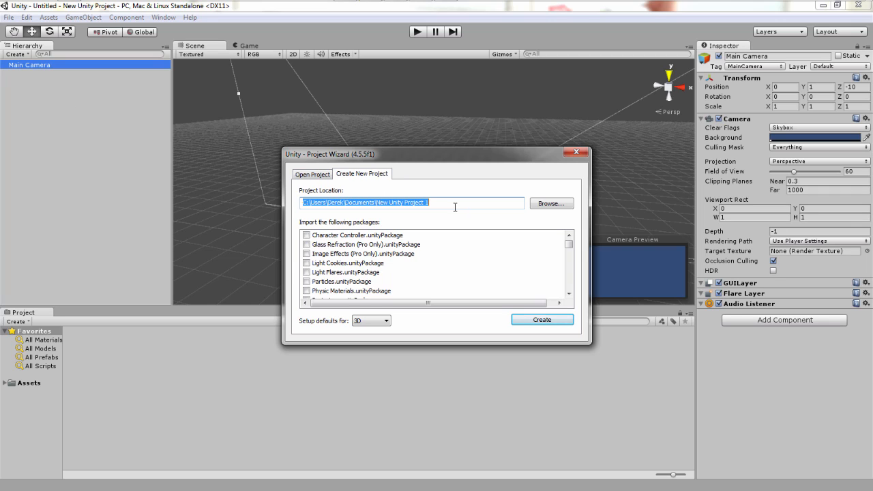
key(ctrl+v)
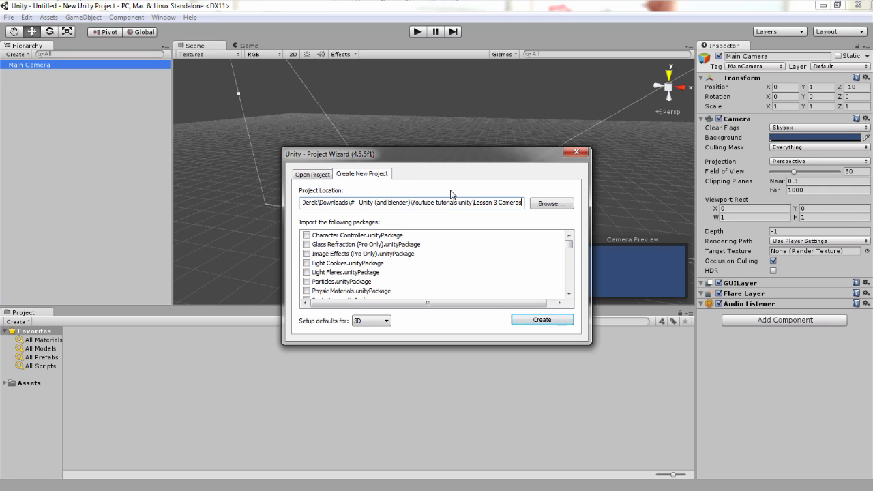
click(537, 320)
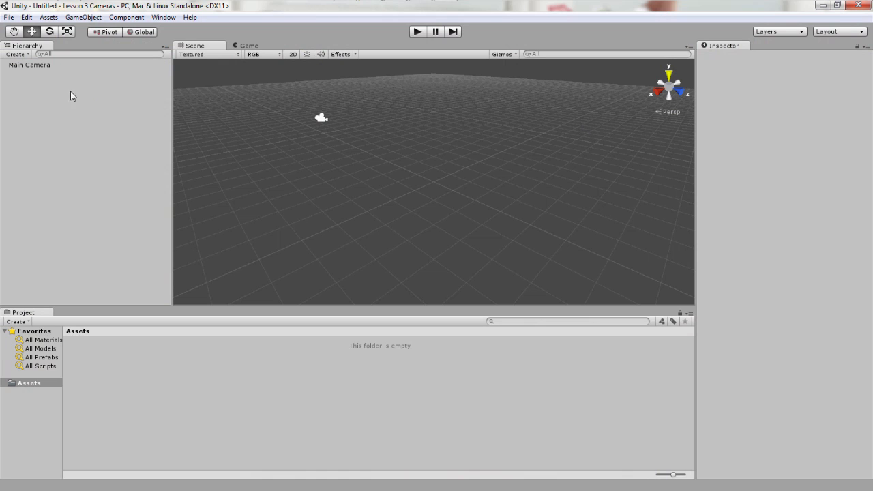
Try the Orthographic projection on the Main Camera.
click(67, 65)
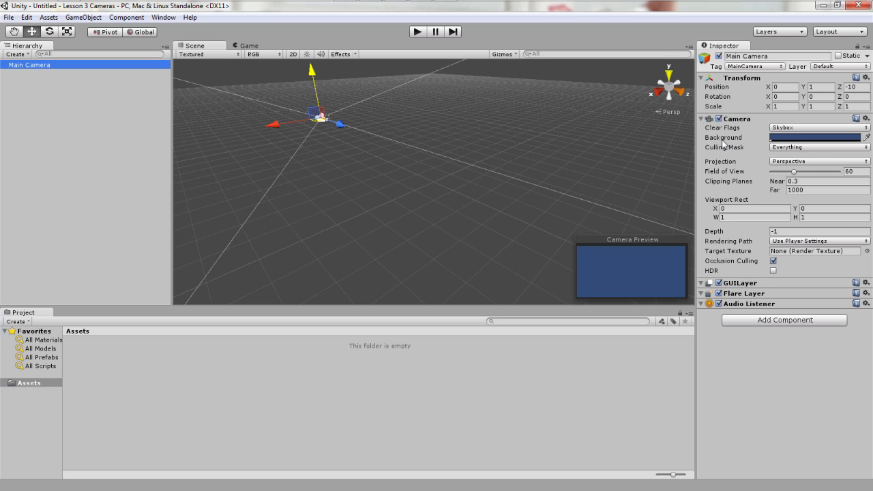
mouse_move(722, 141)
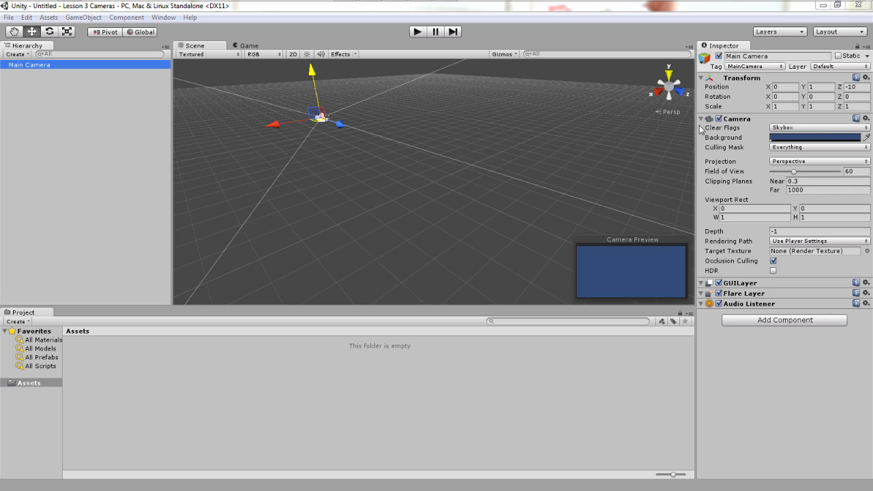
click(751, 143)
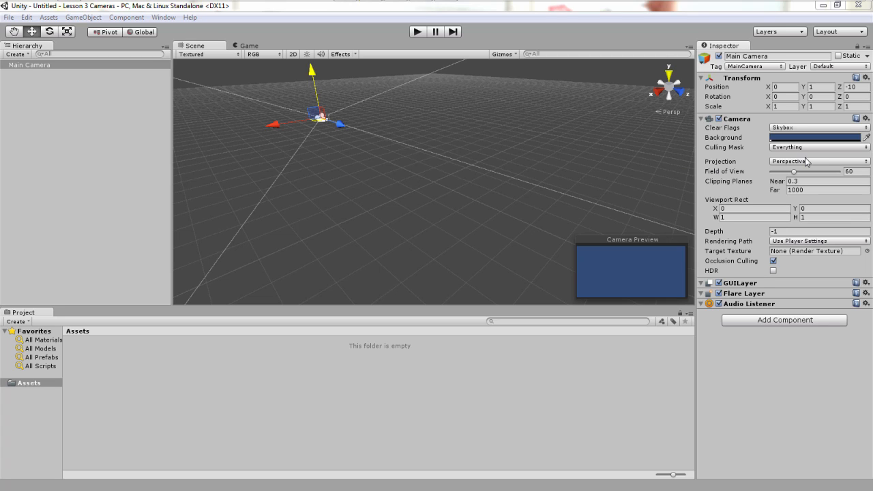
click(790, 162)
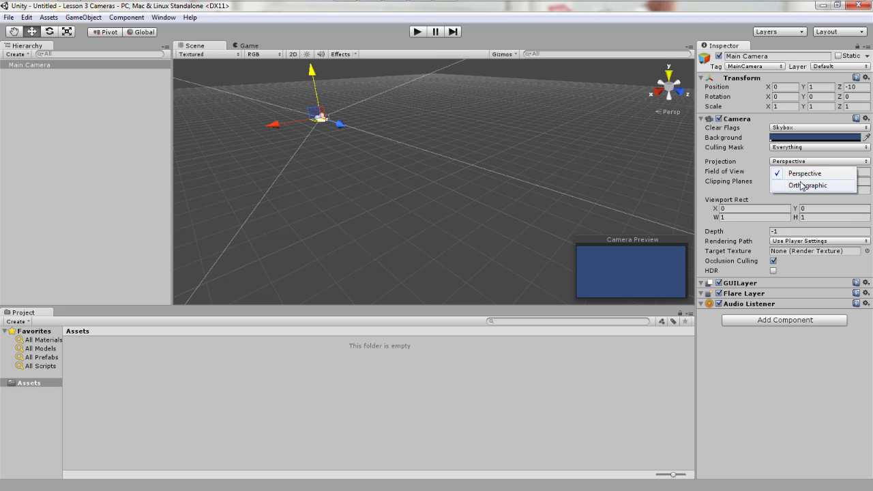
click(795, 186)
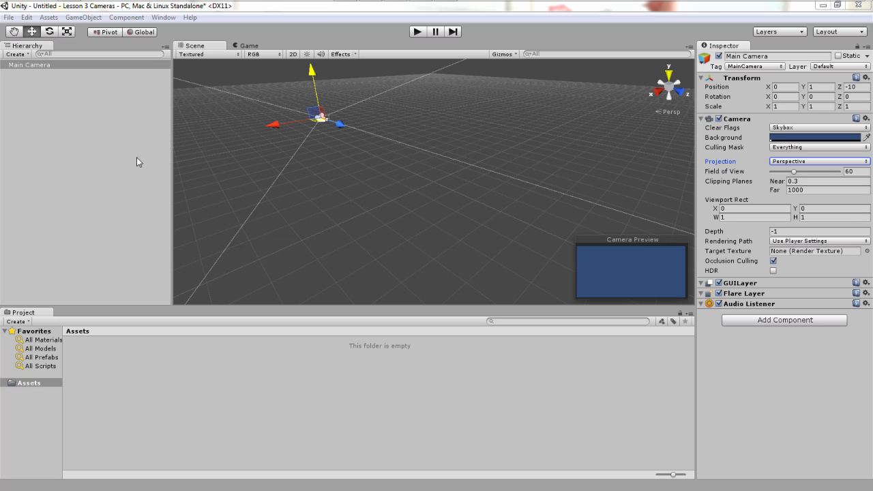
Set the Main Camera's position to X 1, Y 3, Z -11.
click(35, 67)
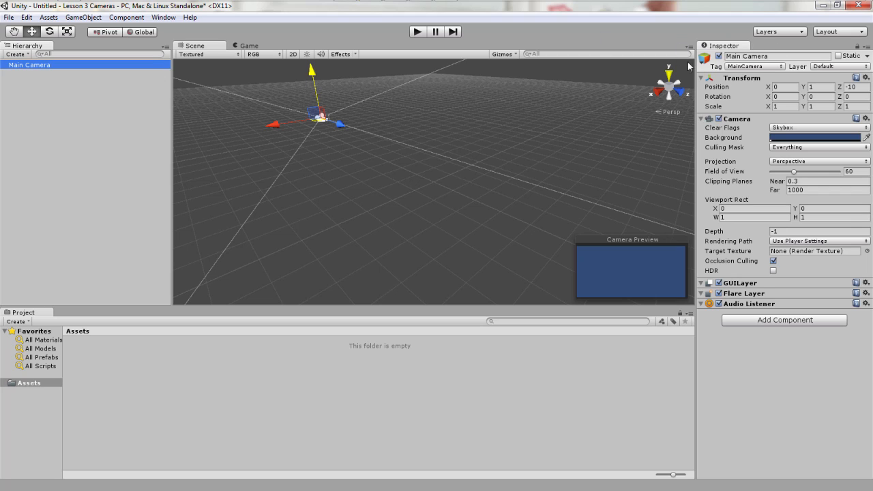
click(785, 87)
text(1)
key(Tab)
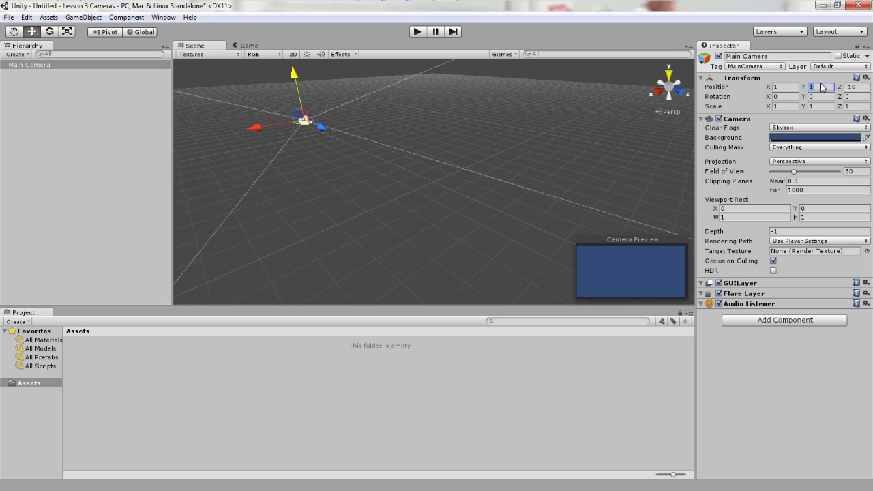
text(3)
key(Tab)
text(-11)
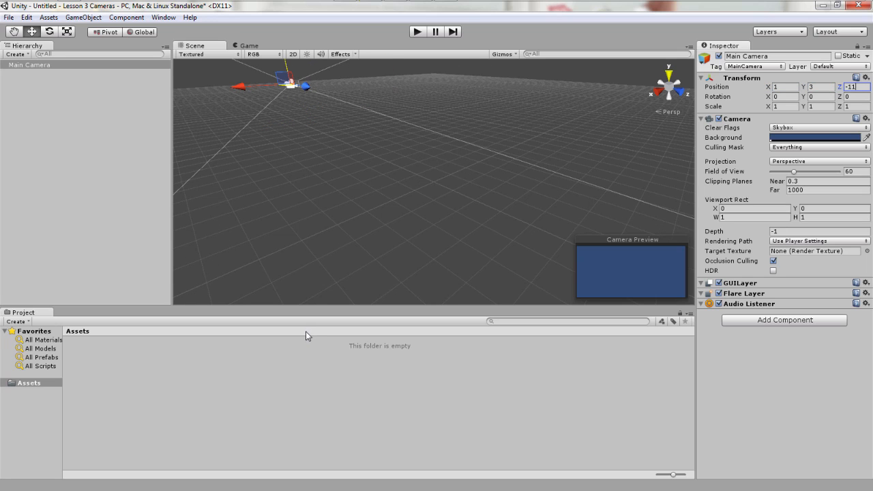
Keep the camera's Clear Flags on Skybox and change its background to a lighter blue.
click(782, 128)
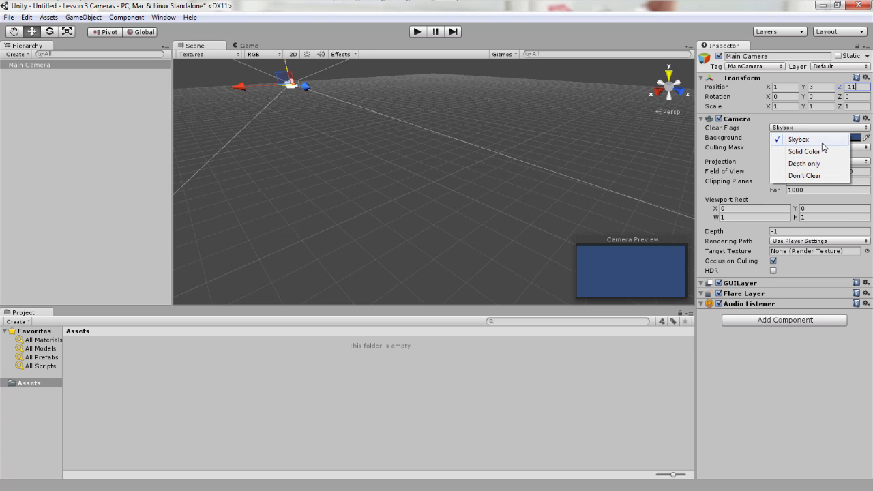
click(811, 139)
click(815, 137)
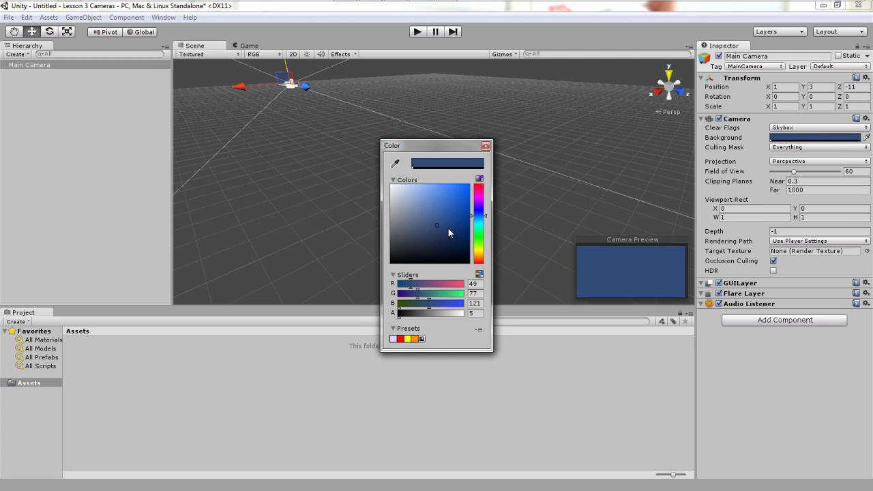
drag(447, 227, 426, 203)
click(747, 150)
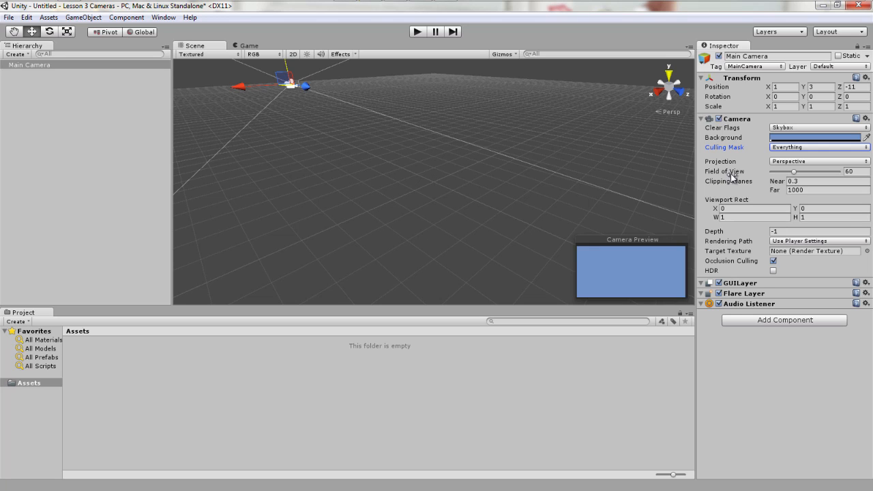
Try 250 as the camera's far clipping distance and set it back to 1000.
click(812, 190)
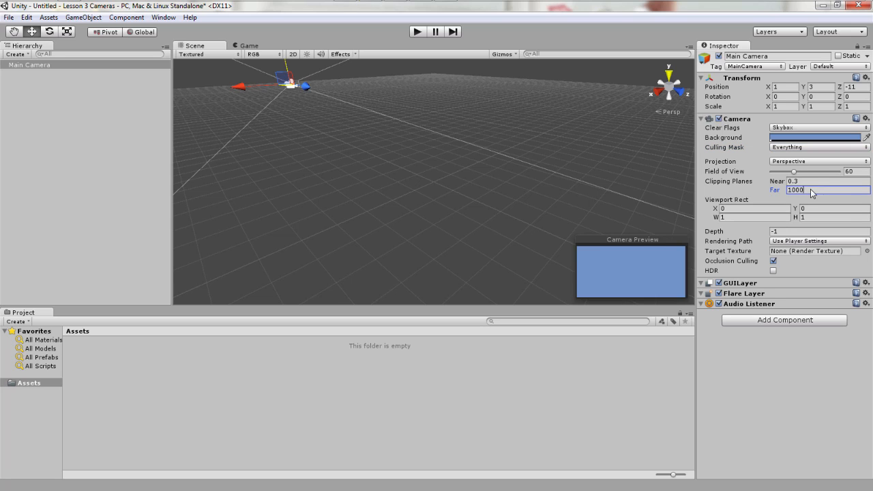
text(250)
drag(828, 189, 744, 179)
text(1000)
click(737, 208)
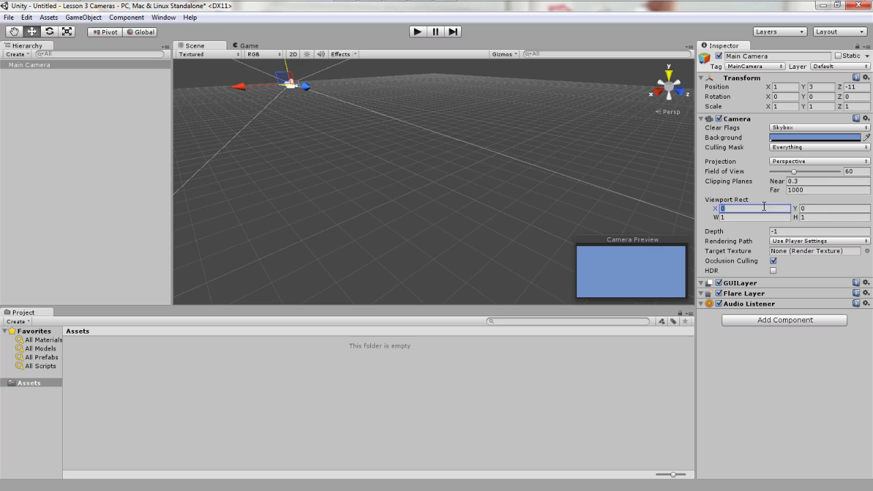
click(820, 206)
click(759, 218)
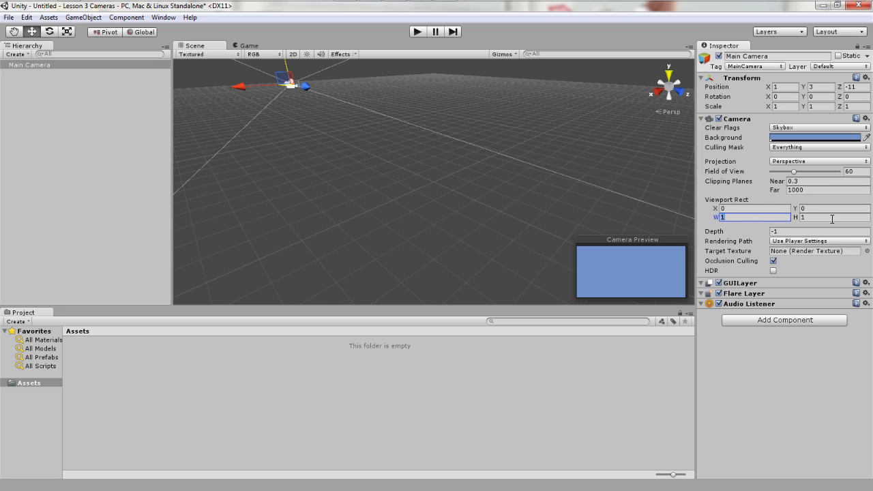
key(Tab)
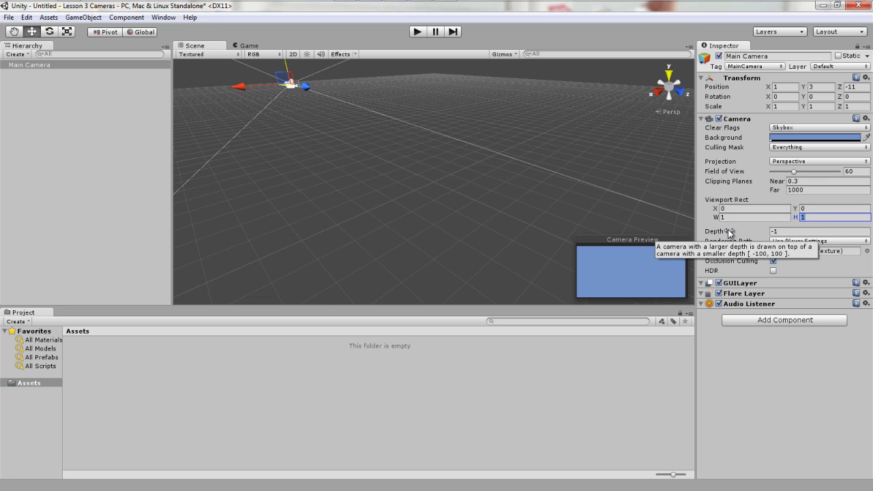
Set the Main Camera's depth to 0.
click(785, 231)
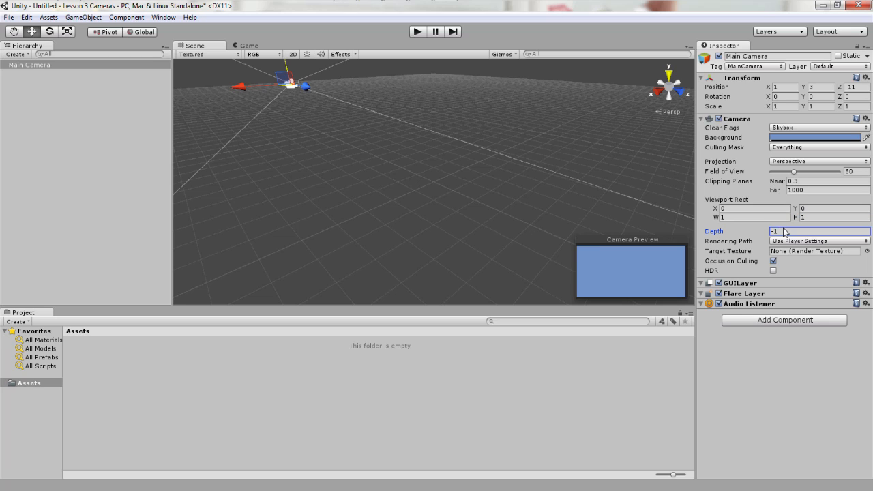
text(0)
click(792, 138)
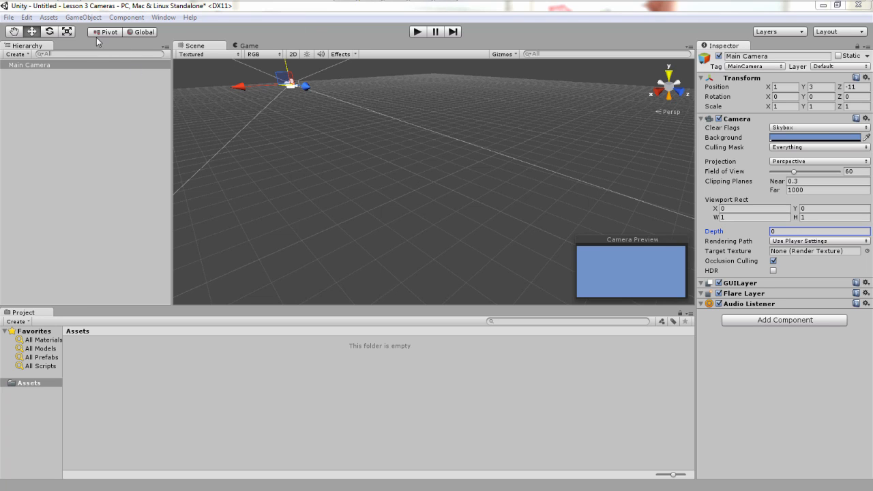
Add a plane to the scene at position 0, 0, 0 and rename it Floor.
click(98, 18)
mouse_move(103, 53)
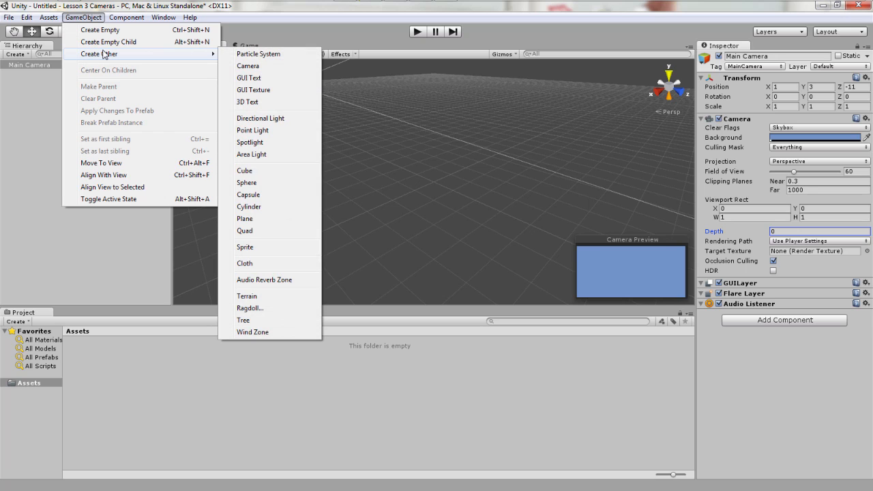
click(269, 219)
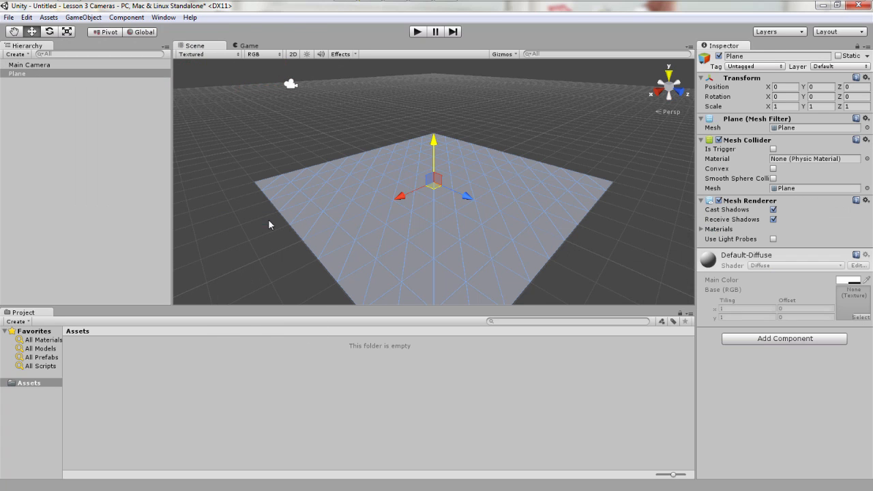
click(763, 56)
text(Floor)
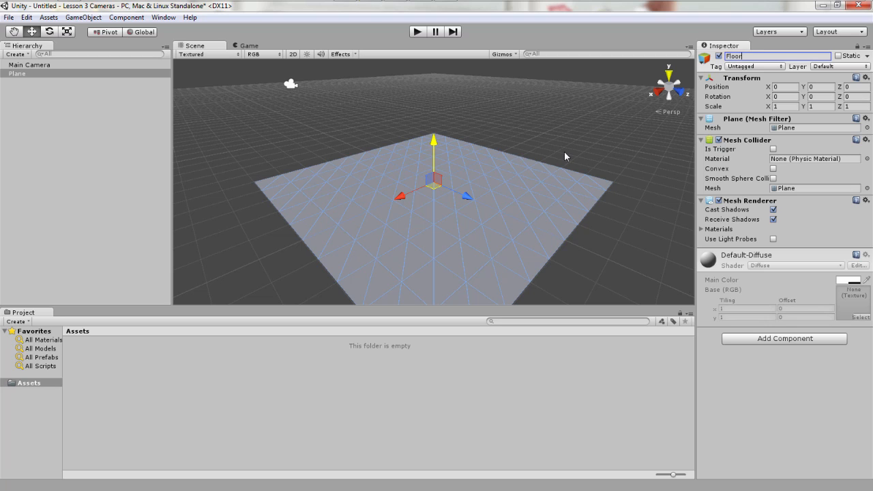
key(Return)
click(786, 88)
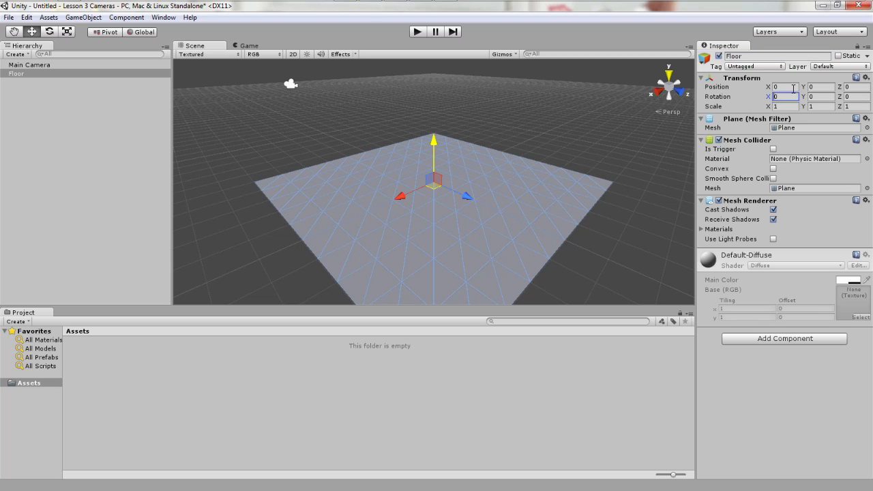
click(821, 87)
click(849, 88)
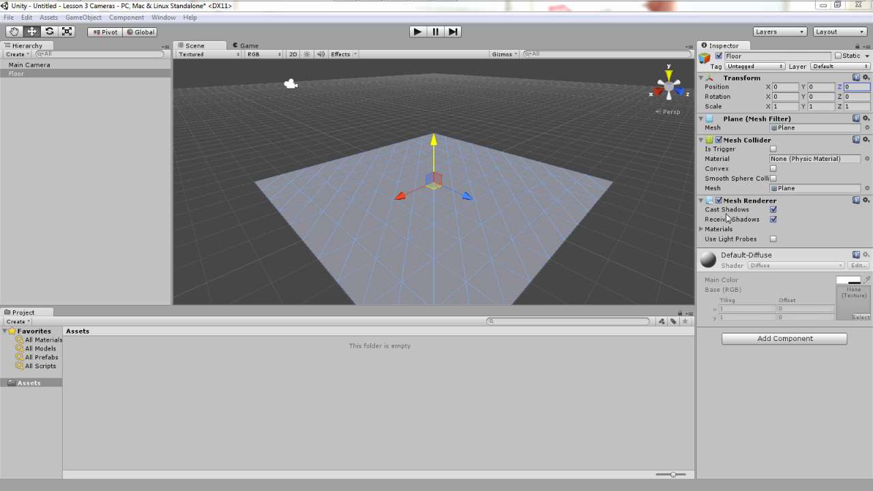
Add a cube on the floor and set its position to X 0, Y 0.5, Z -1.5.
click(84, 17)
mouse_move(123, 53)
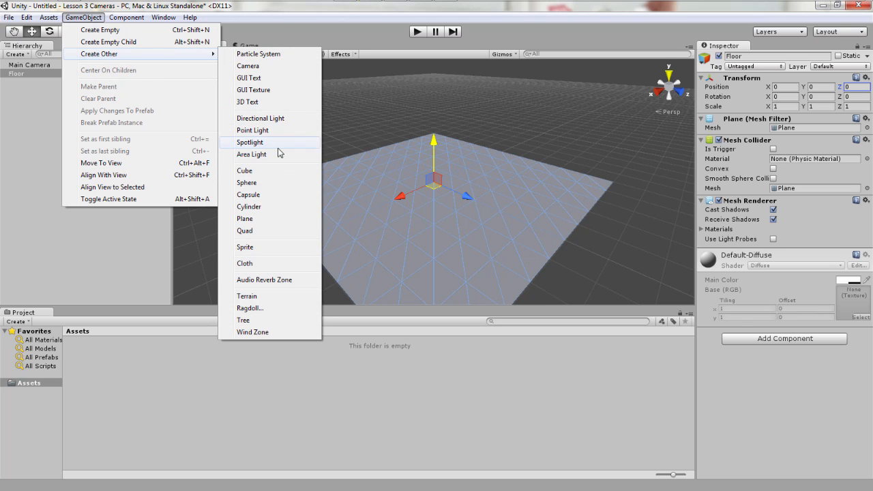
click(276, 170)
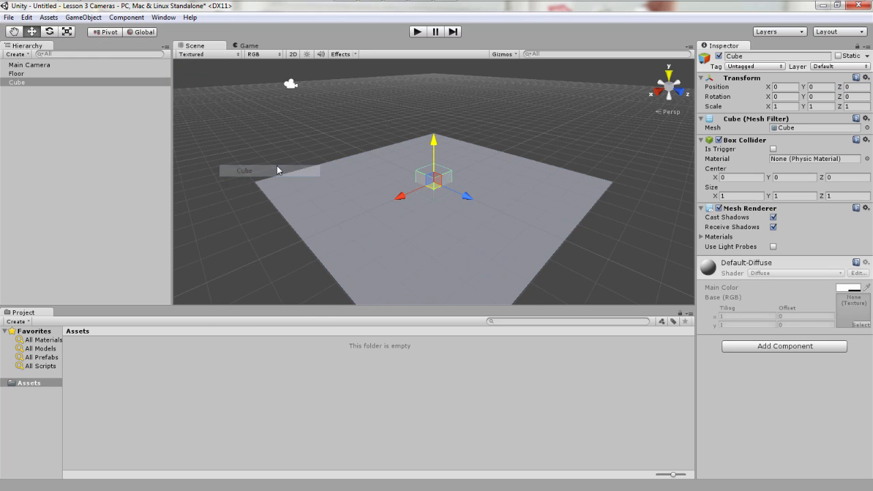
click(790, 87)
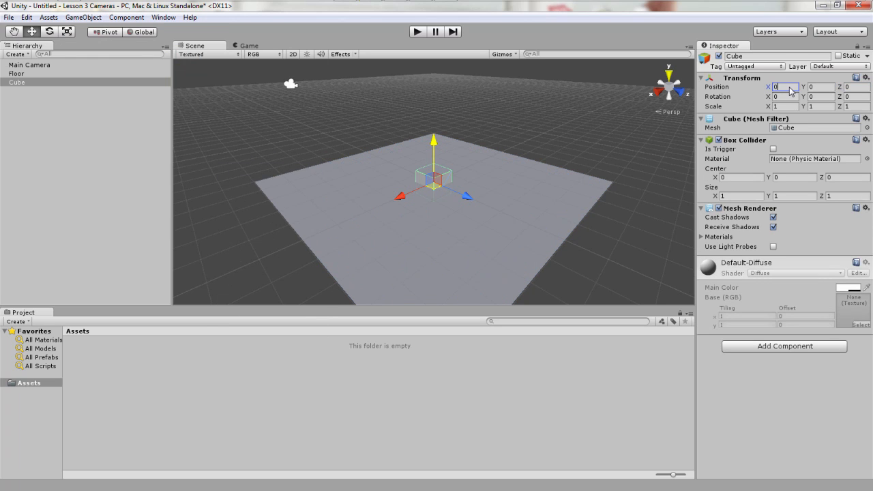
key(Tab)
text(0.5)
key(Tab)
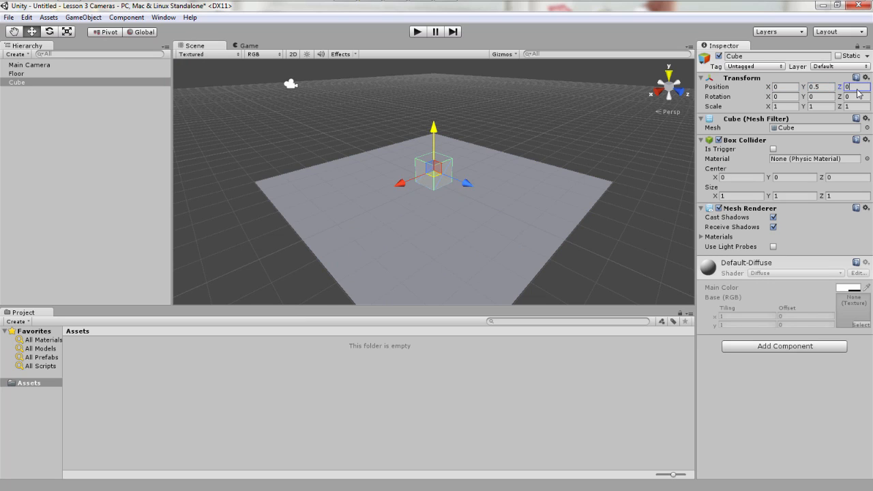
text(1.5)
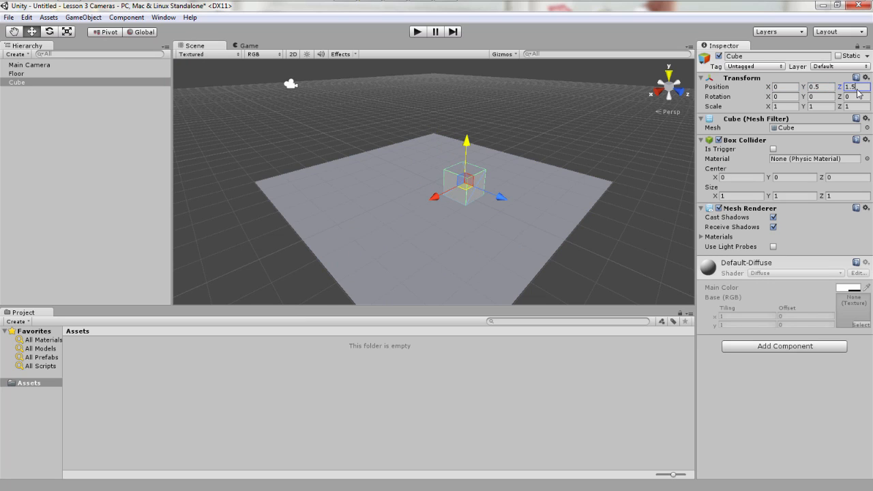
key(BackSpace)
key(BackSpace)
key(BackSpace)
text(-1.5)
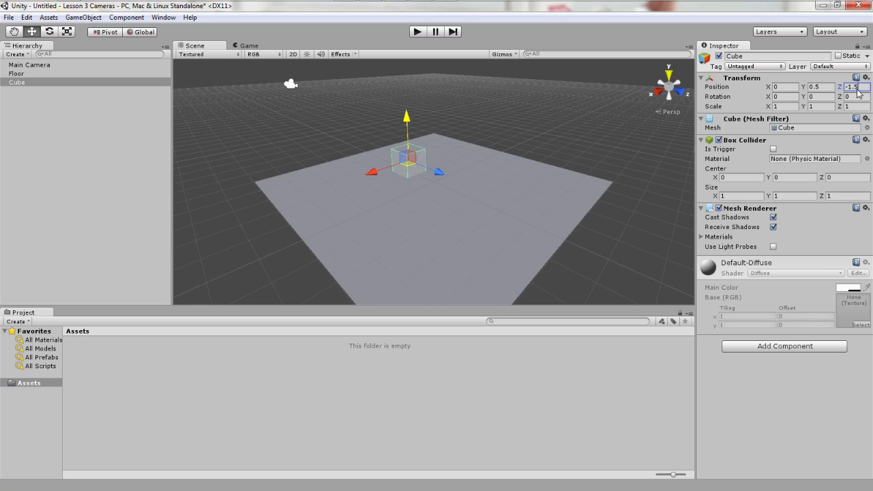
Add a second cube on the floor and set its position to X 0, Y 0.5, Z 1.5.
click(80, 21)
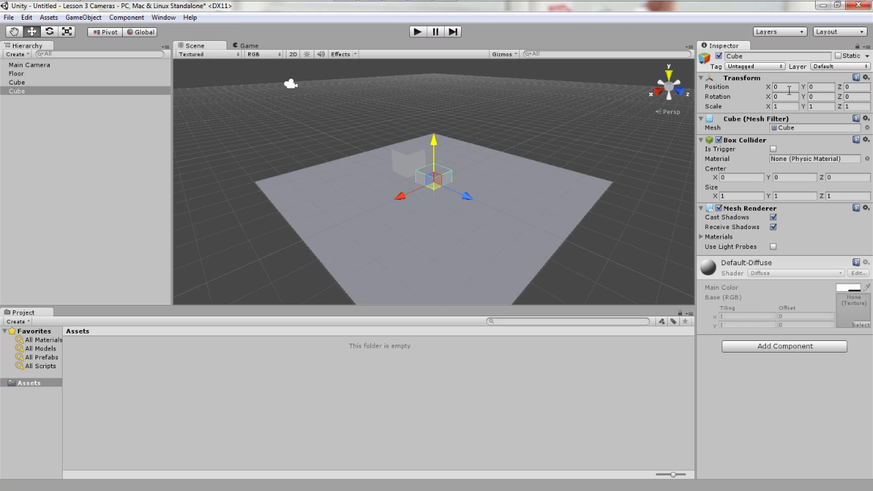
click(788, 90)
click(823, 87)
text(0.5)
key(Tab)
text(1.5)
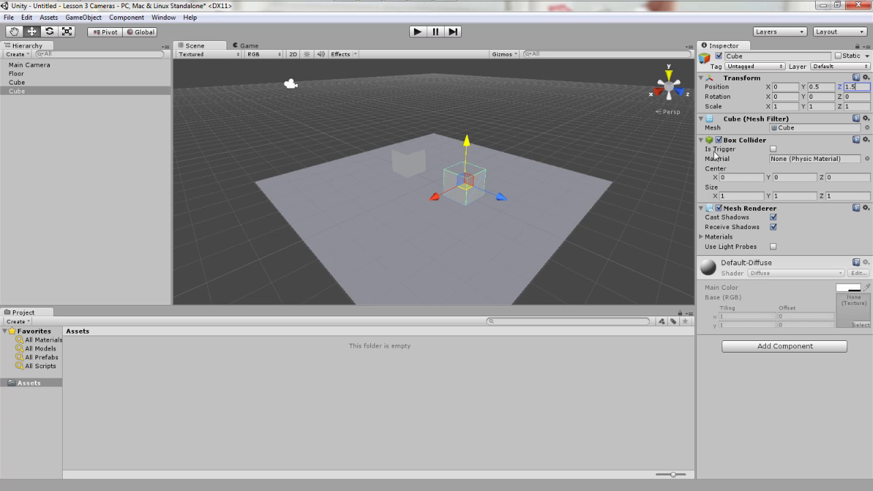
Add a third cube on the floor and set its position to X -3.5, Y 0.5, Z -3.5.
click(83, 17)
mouse_move(109, 54)
click(235, 171)
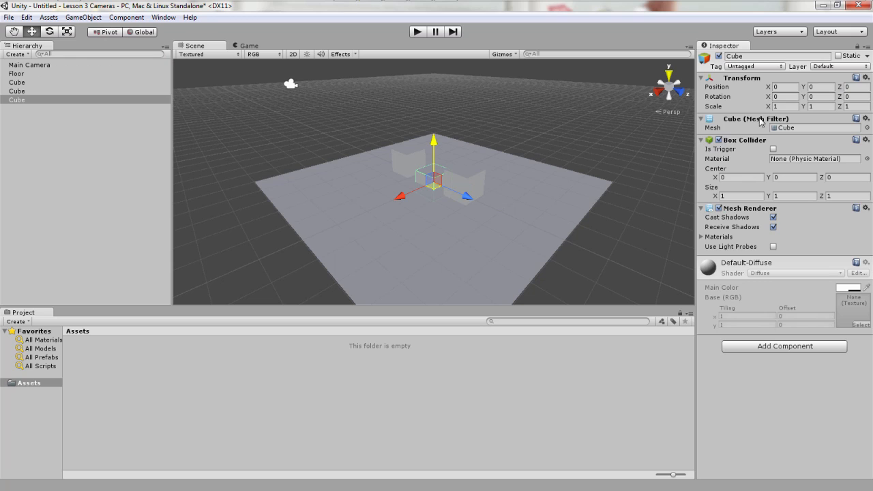
click(787, 86)
double_click(787, 87)
text(-3.5)
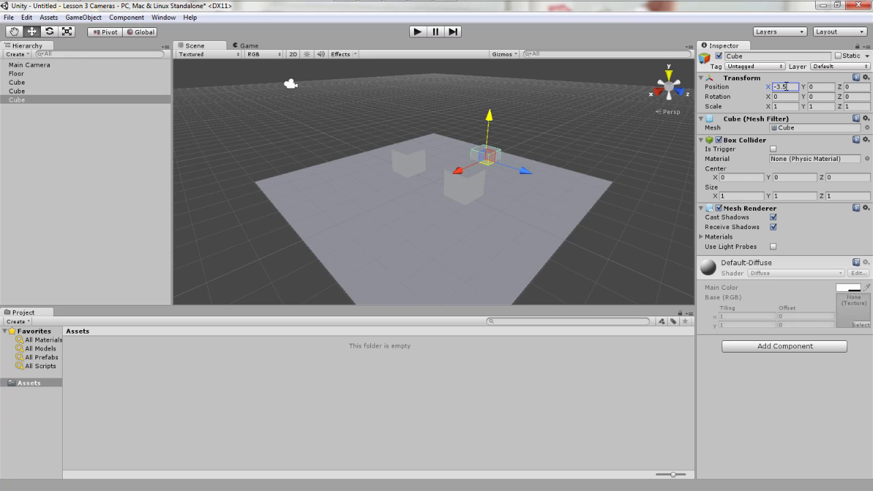
key(Tab)
text(0.5)
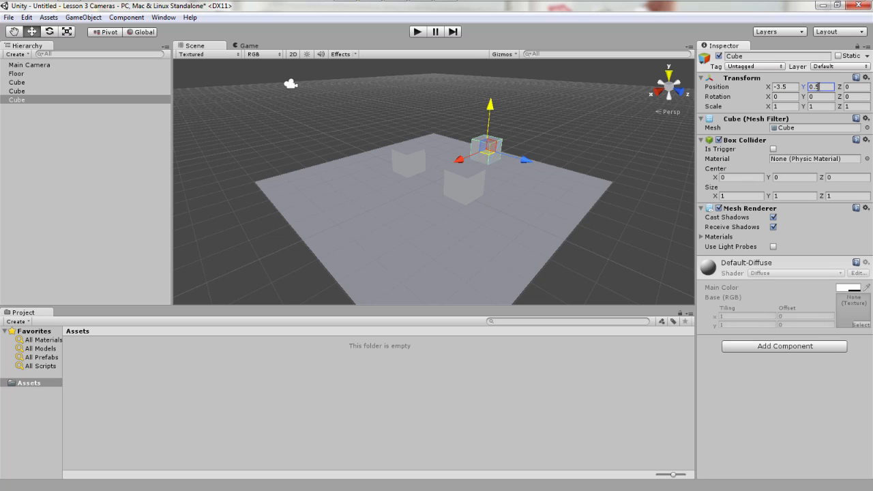
click(850, 87)
text(-3.5)
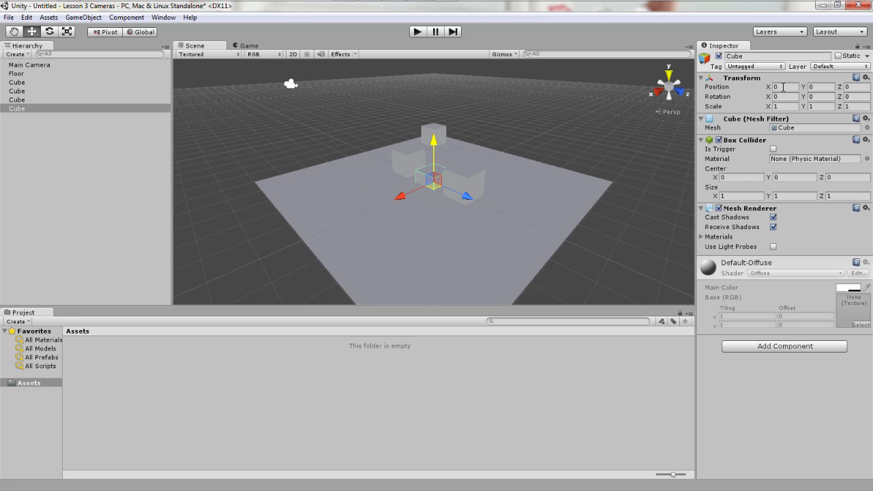
Set the fourth cube's position to X 3, Y 0.5, Z 4.
click(783, 87)
text(3)
click(816, 87)
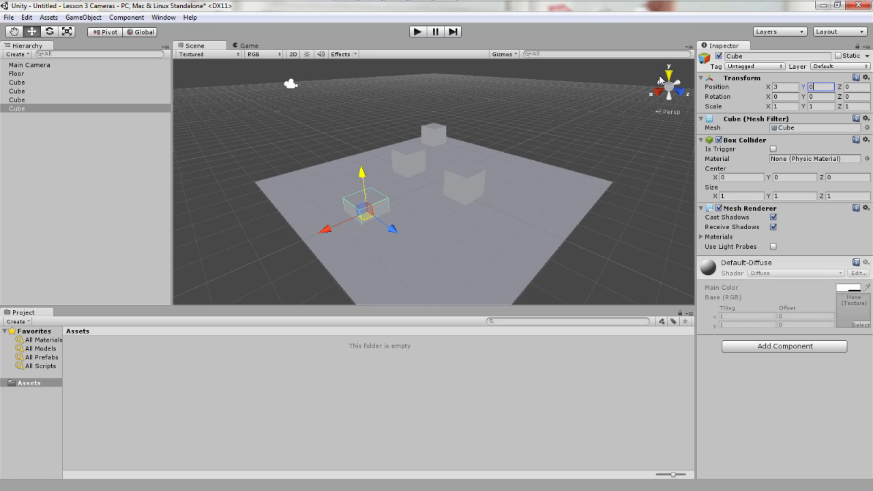
text(0.5)
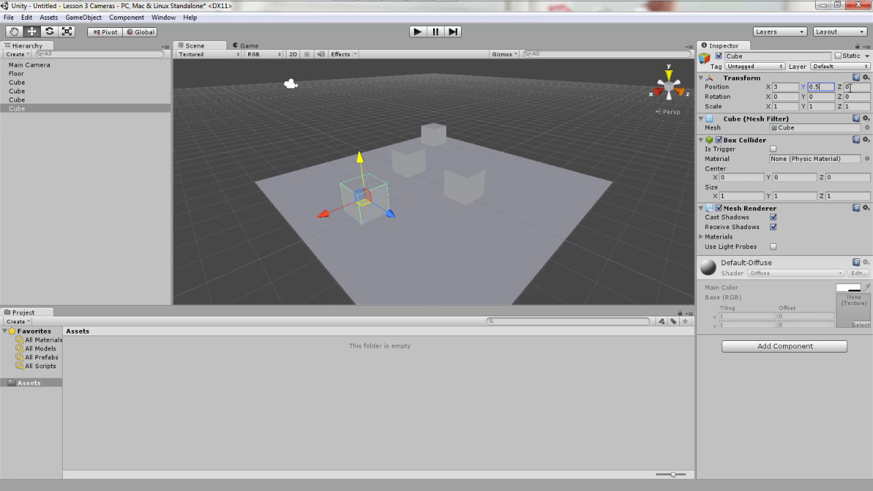
click(850, 88)
text(4)
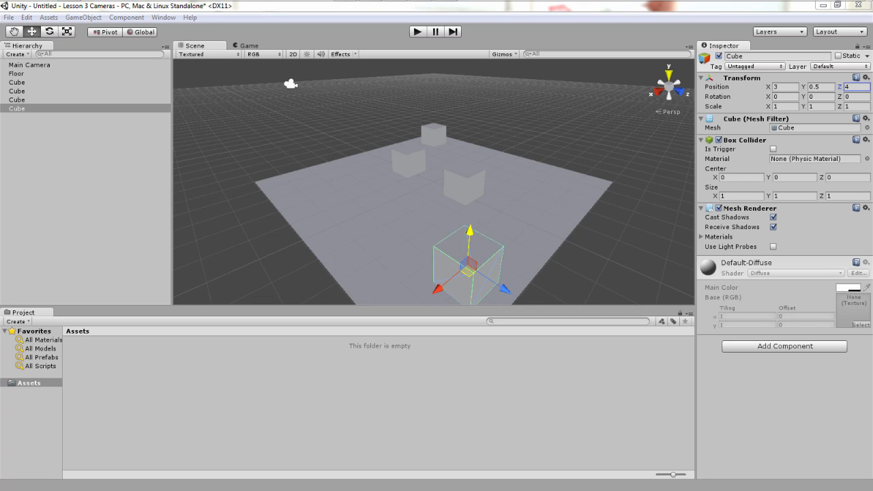
Create an empty game object and rename it Representative Cubes.
click(84, 17)
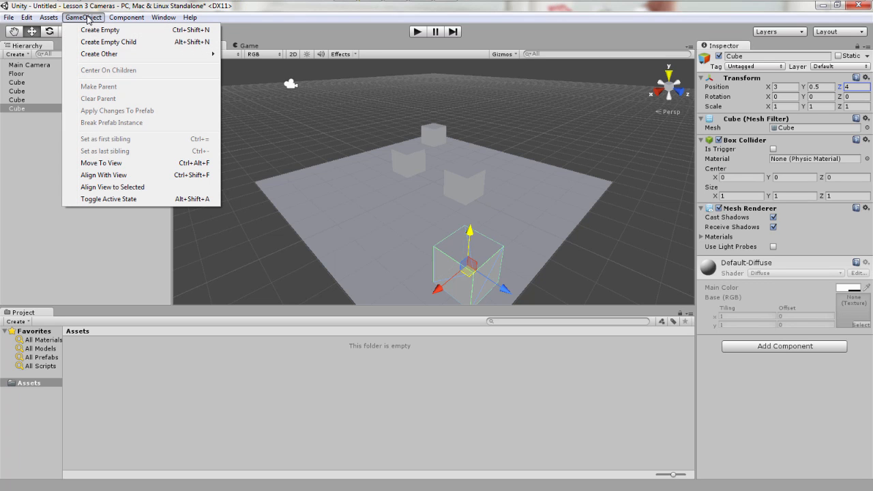
click(90, 31)
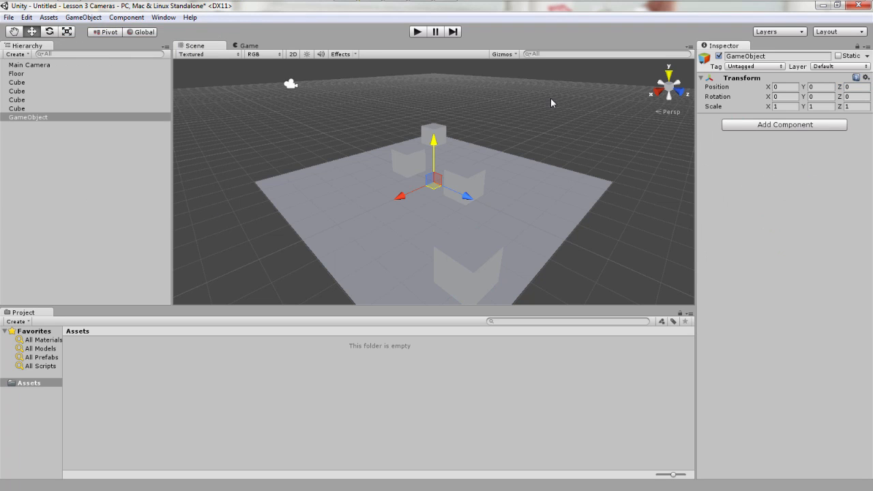
click(782, 56)
text(Re)
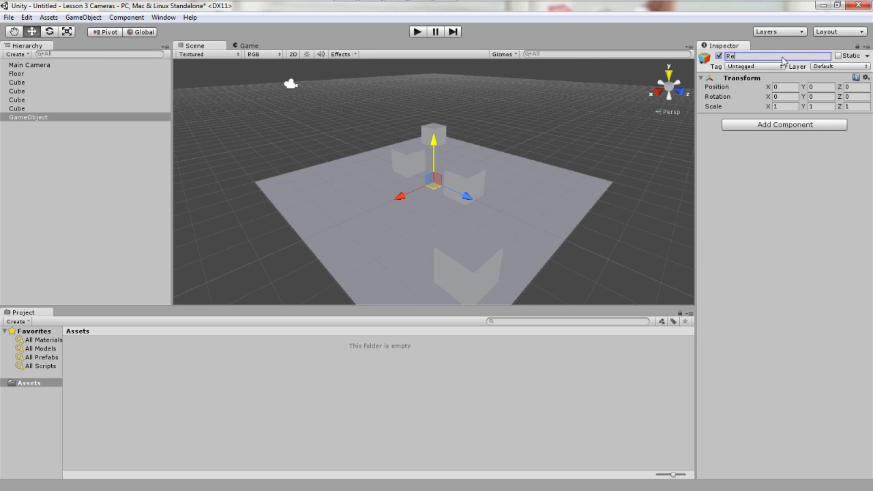
text(presentative Cubes)
key(Return)
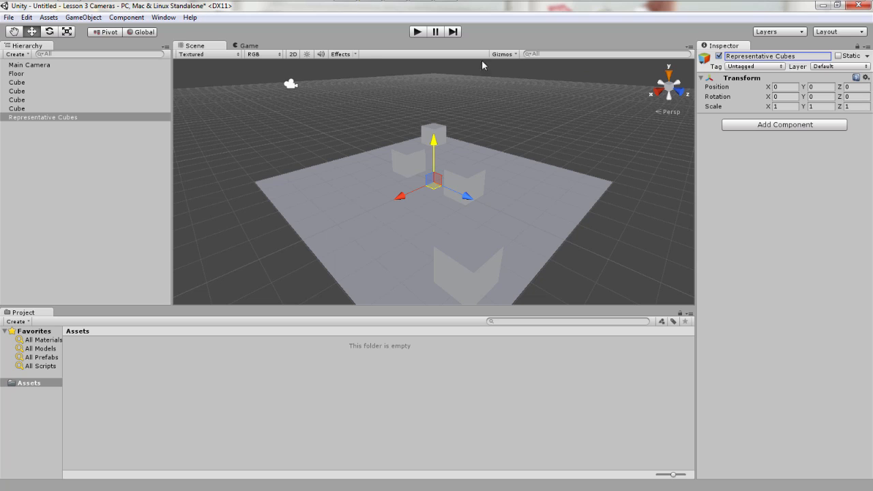
Make the last cube in the hierarchy a child of Representative Cubes.
click(21, 108)
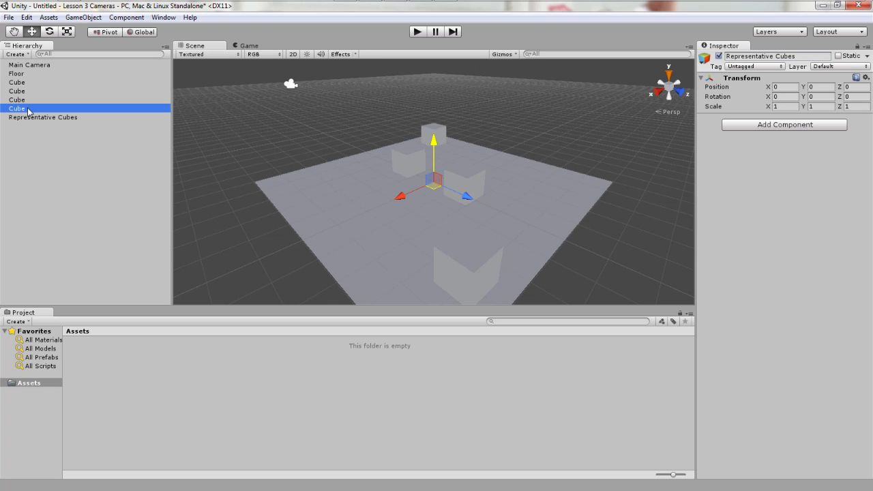
drag(28, 111, 27, 121)
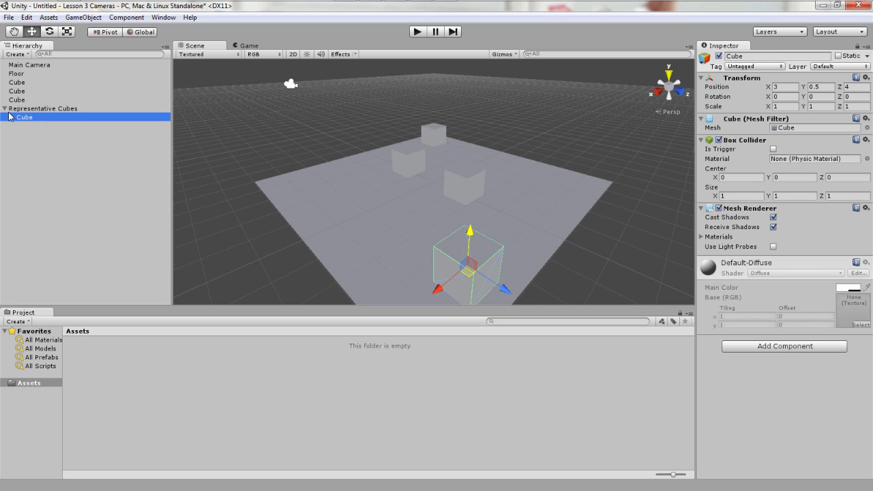
Collapse and expand Representative Cubes in the hierarchy to examine its child object.
click(4, 109)
click(4, 110)
click(4, 109)
click(4, 109)
click(4, 110)
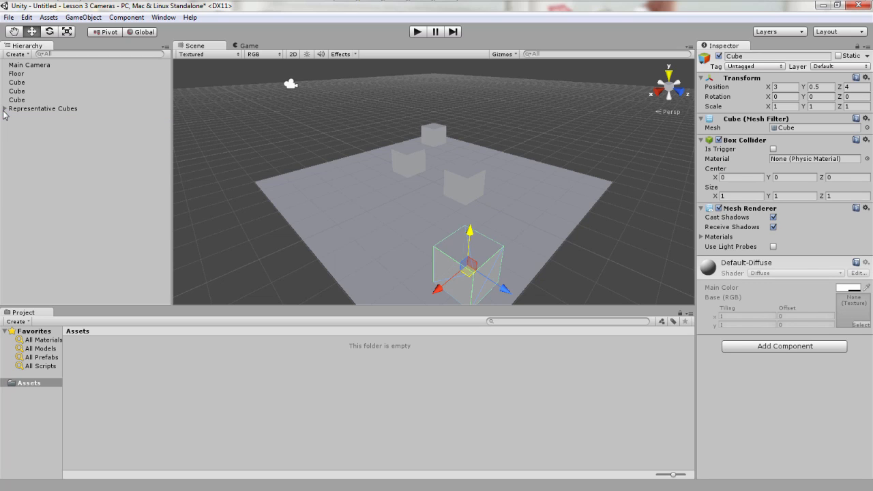
click(4, 109)
click(4, 109)
click(4, 110)
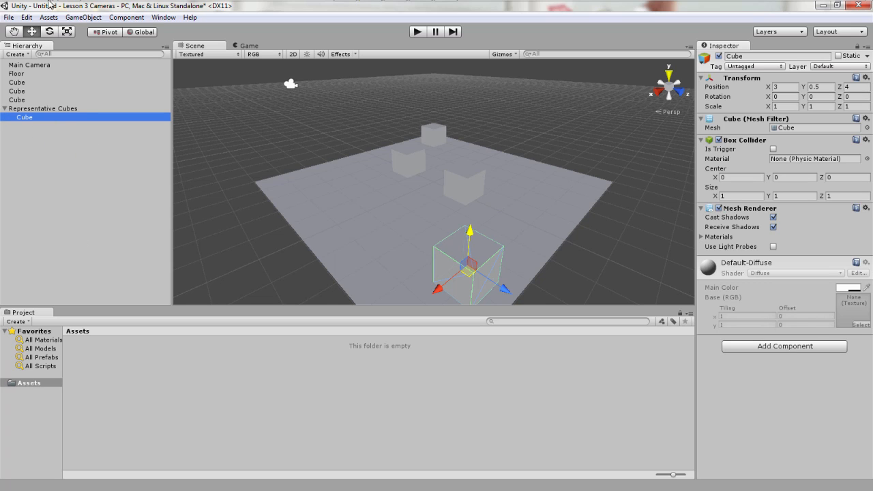
Raise Representative Cubes slightly to test that its child cube follows, and reset its Y position to 0.
click(53, 108)
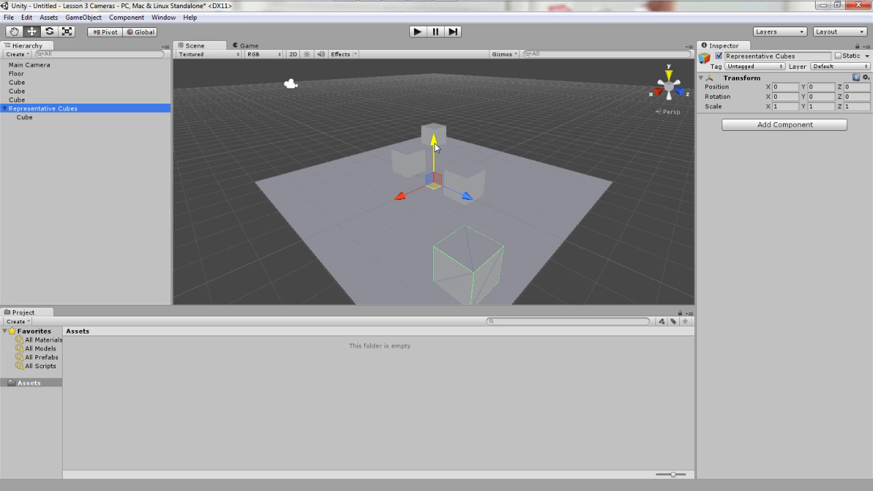
mouse_move(435, 146)
mouse_down()
mouse_move(445, 93)
mouse_move(443, 142)
mouse_up()
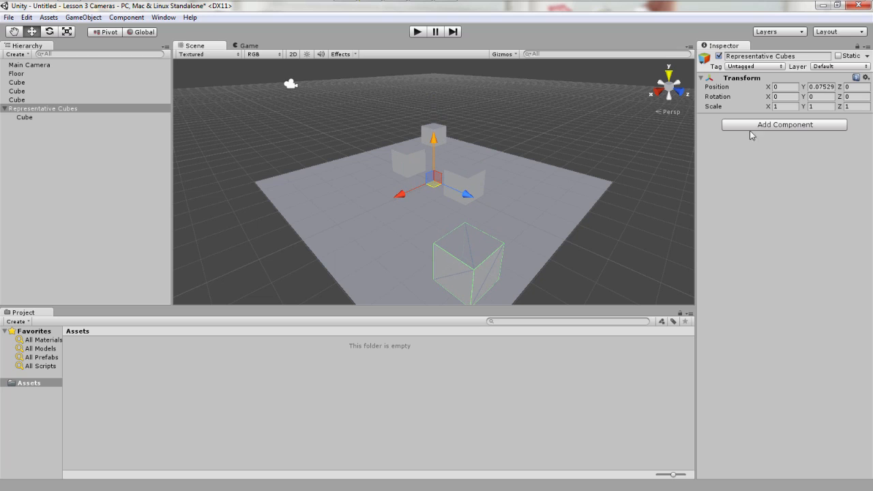
click(827, 88)
text(0)
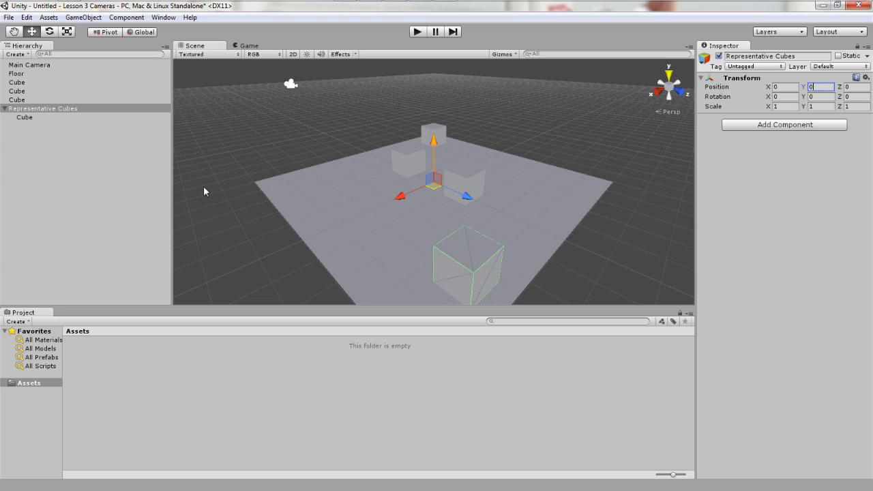
Make the remaining three cubes children of Representative Cubes.
drag(32, 101, 31, 113)
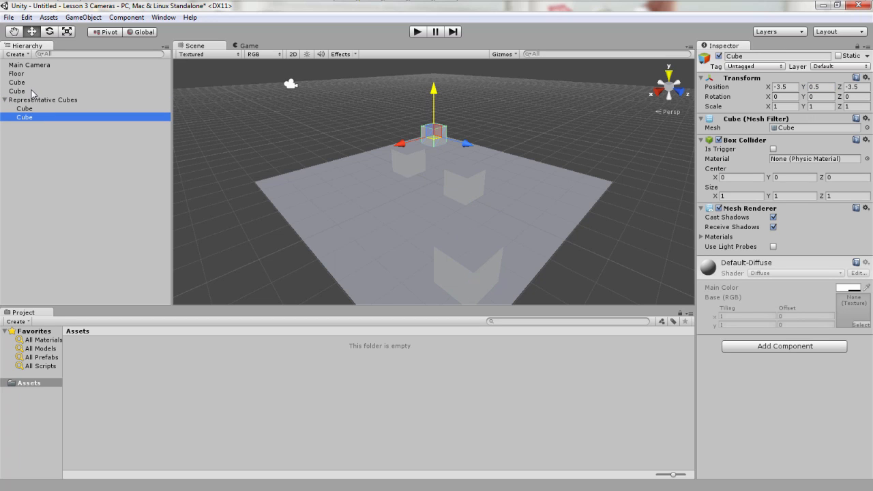
click(31, 91)
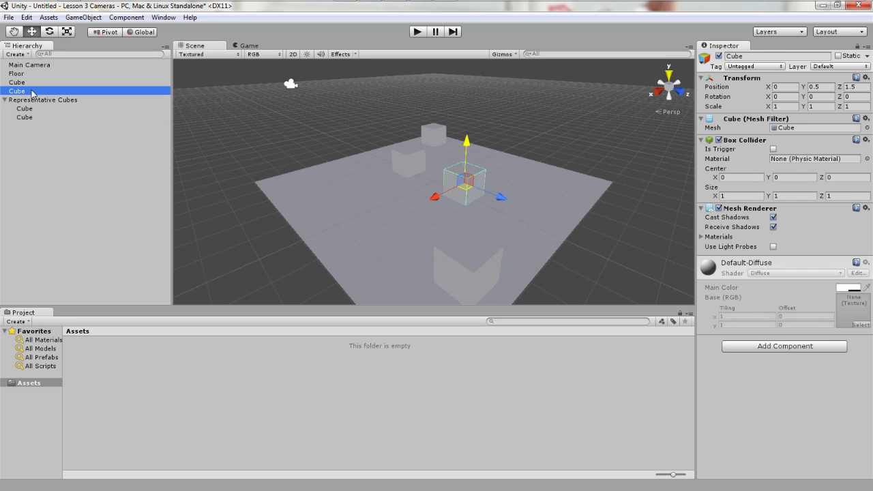
ctrl+click(31, 83)
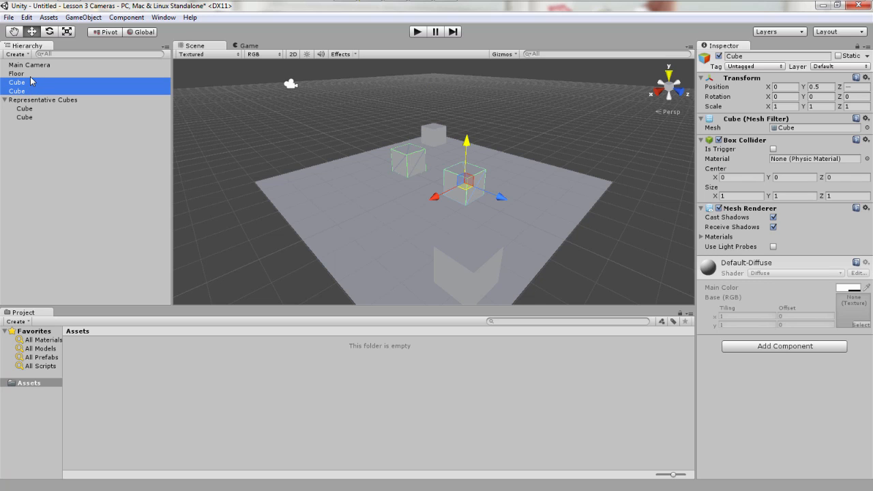
ctrl+click(29, 83)
ctrl+click(24, 93)
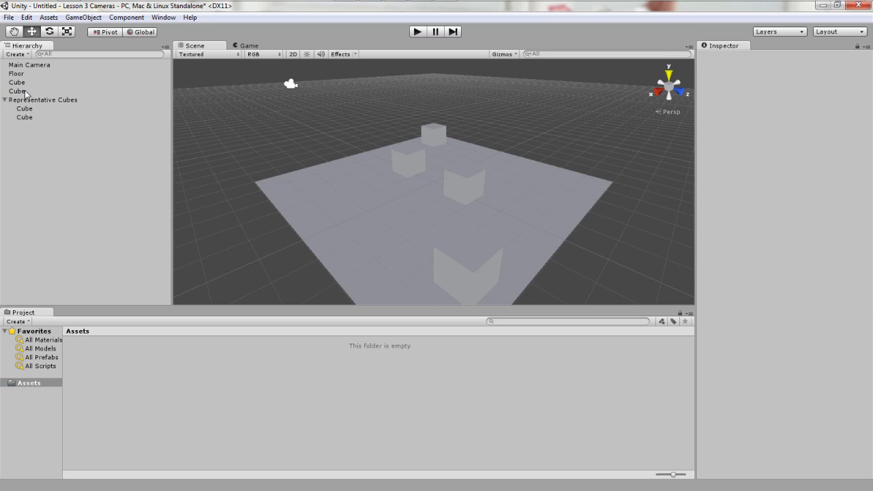
click(25, 91)
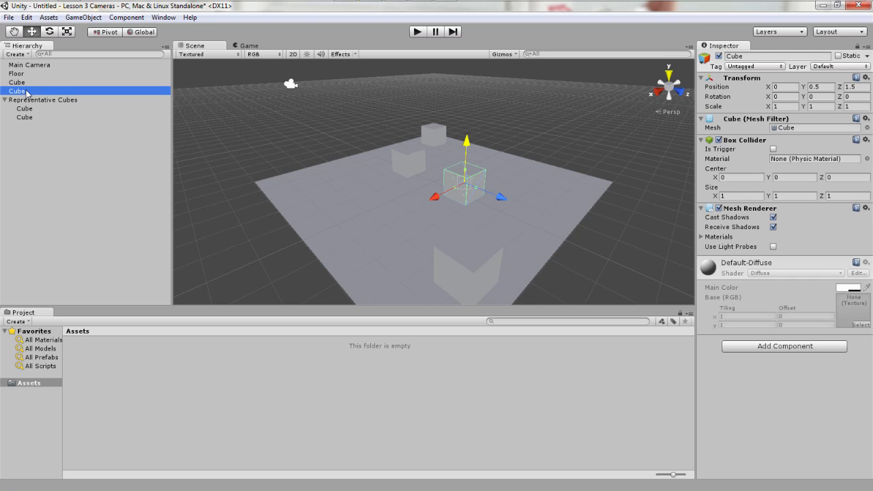
shift+click(28, 66)
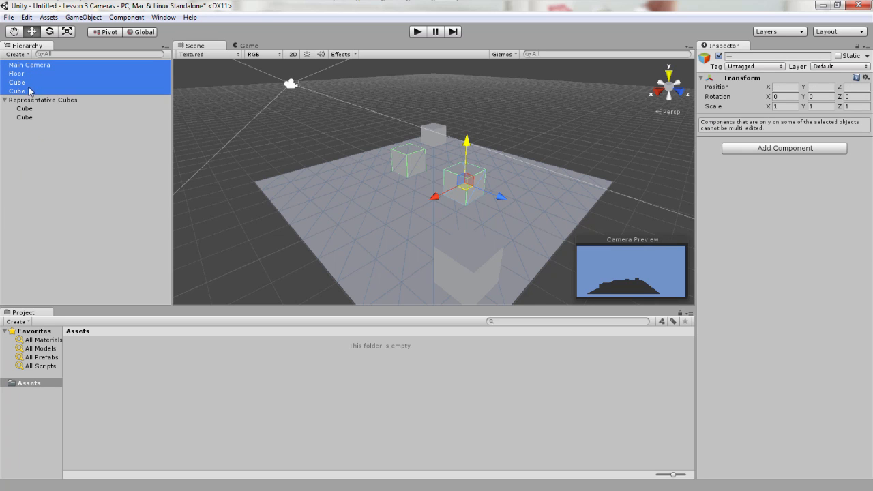
click(30, 91)
shift+click(33, 82)
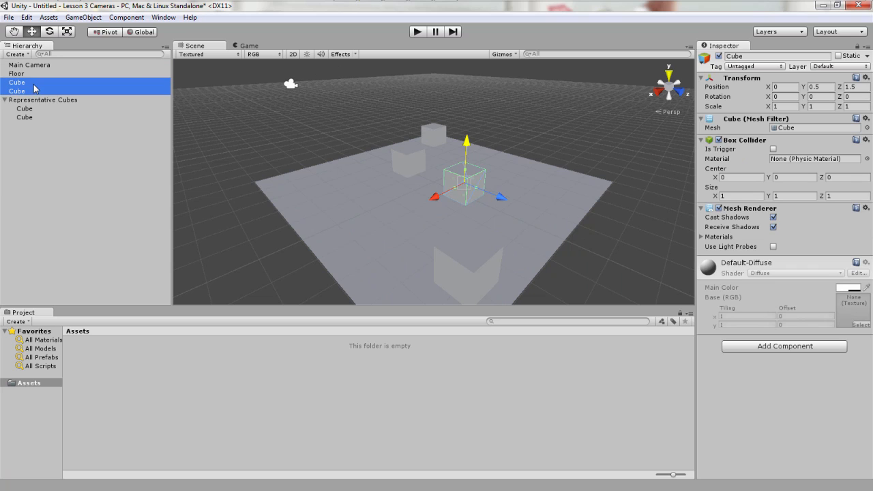
drag(35, 85, 44, 104)
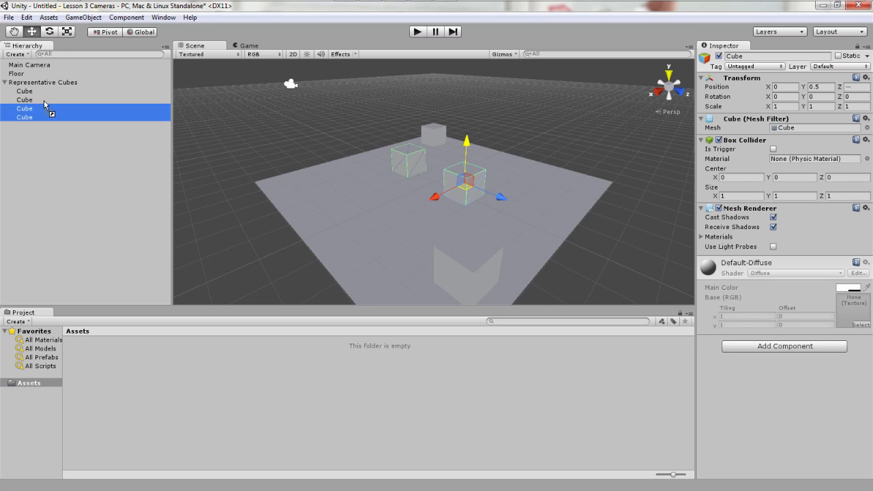
Test moving all four cubes upward through their parent object, and set the parent's Y position back to 0.
click(54, 82)
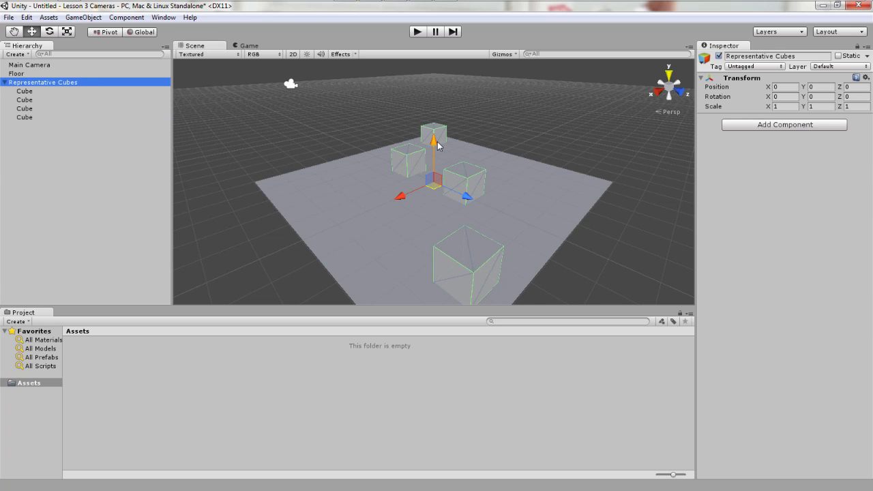
drag(436, 146, 418, 143)
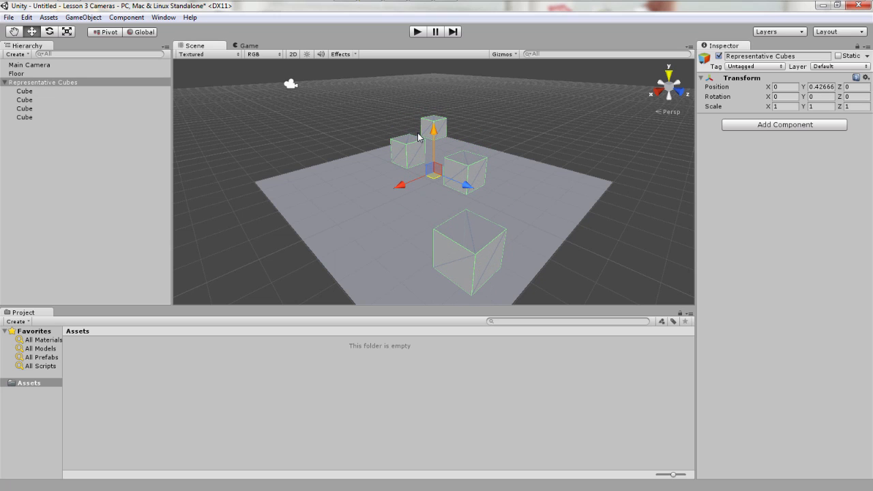
click(820, 90)
text(0)
key(Return)
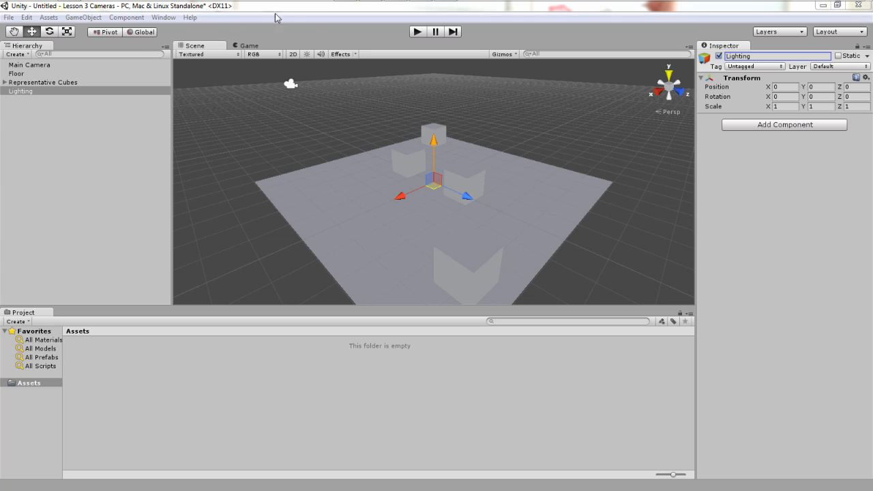
Add a point light above the floor and set its position to X 0, Y 3, Z 1.
click(90, 17)
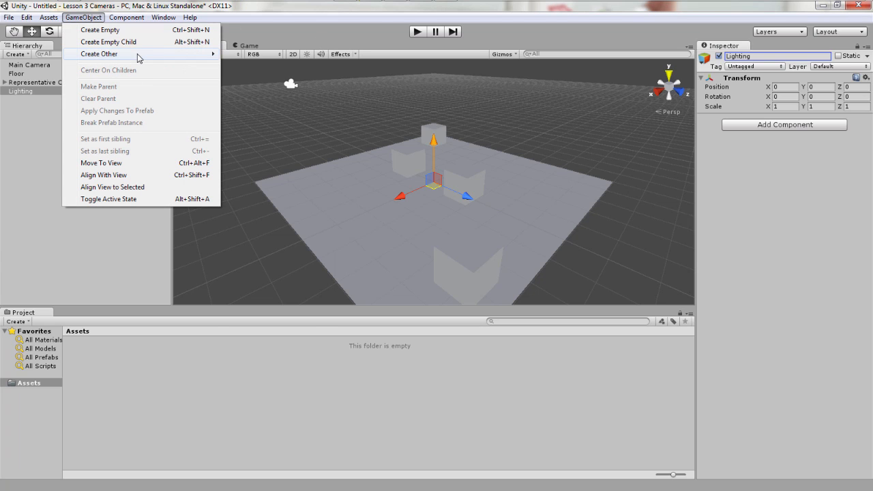
mouse_move(193, 54)
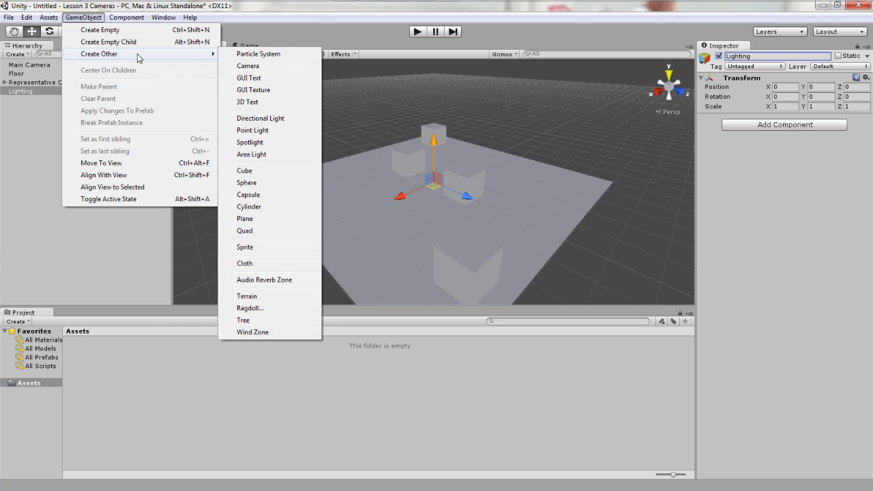
click(265, 130)
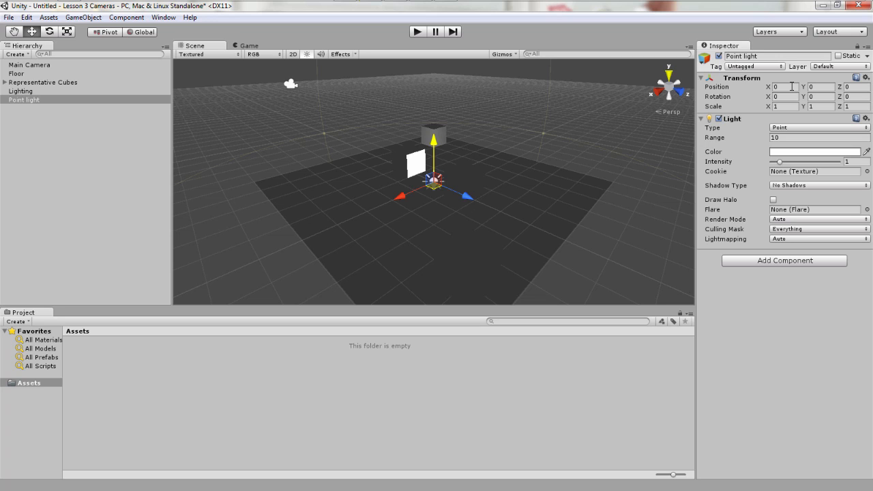
click(791, 86)
key(Tab)
text(3)
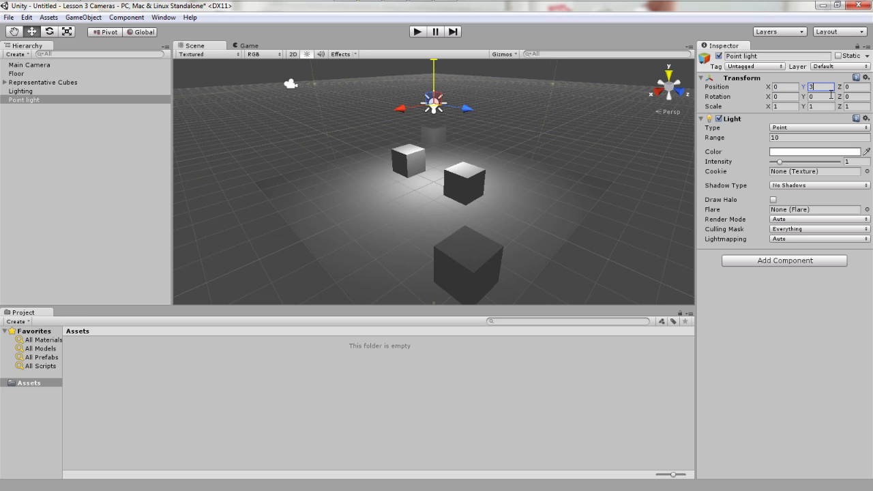
key(Tab)
text(1)
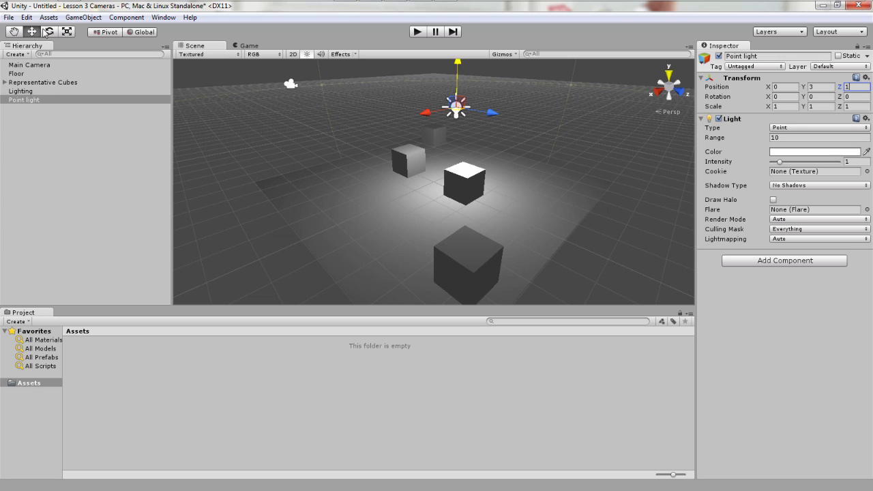
Add a directional light to the scene and set its position to X 0, Y -50, Z 0.
click(84, 18)
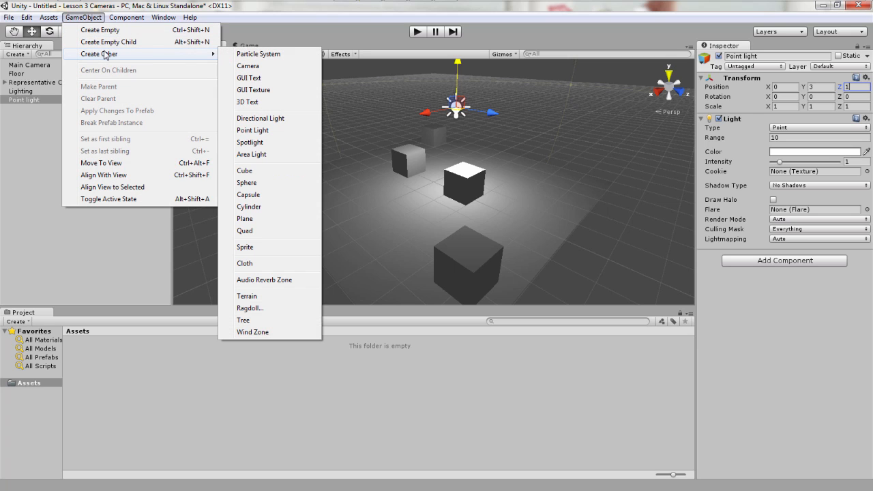
mouse_move(107, 54)
click(289, 118)
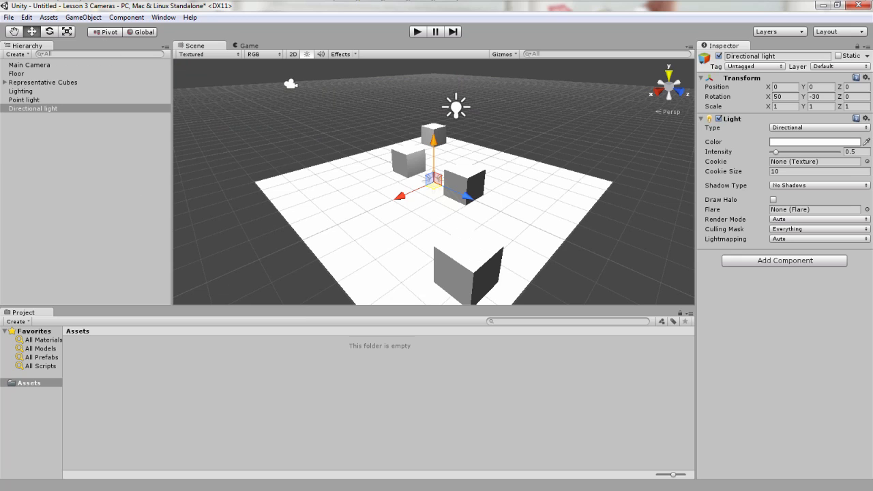
click(778, 87)
click(810, 87)
text(-50)
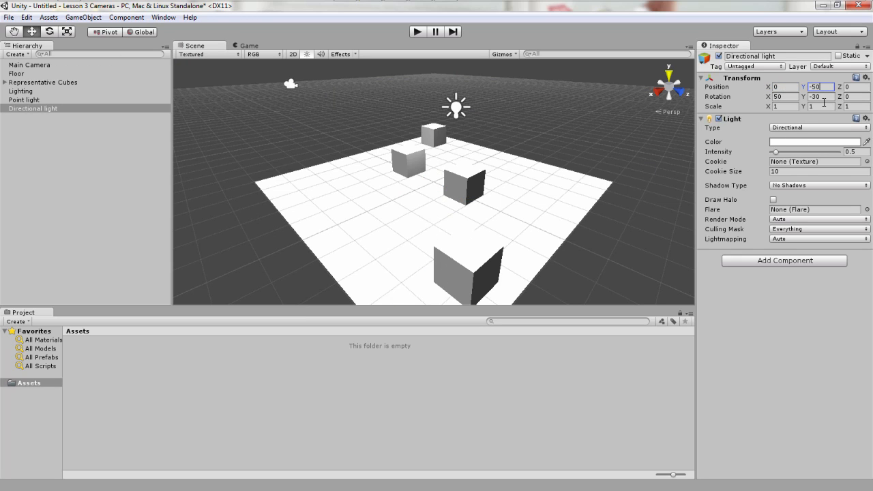
click(860, 86)
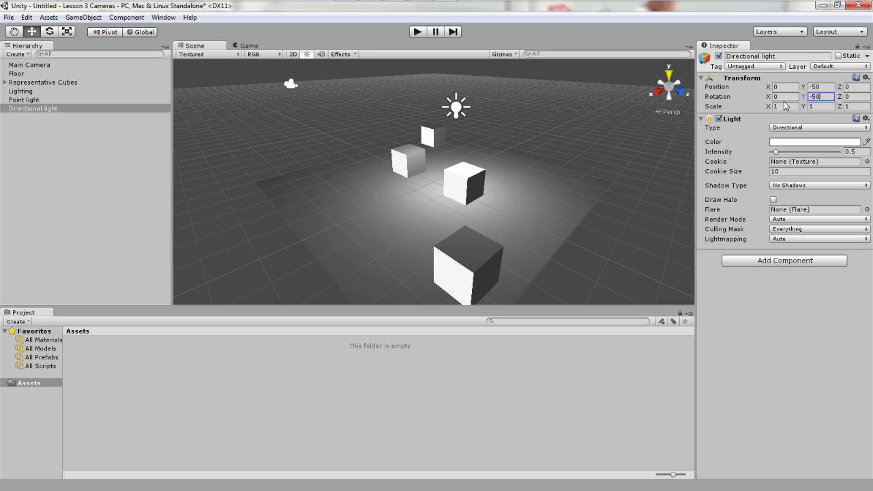
Set the directional light's rotation to X 270, Y 0, Z 0.
key(shift+Tab)
text(270)
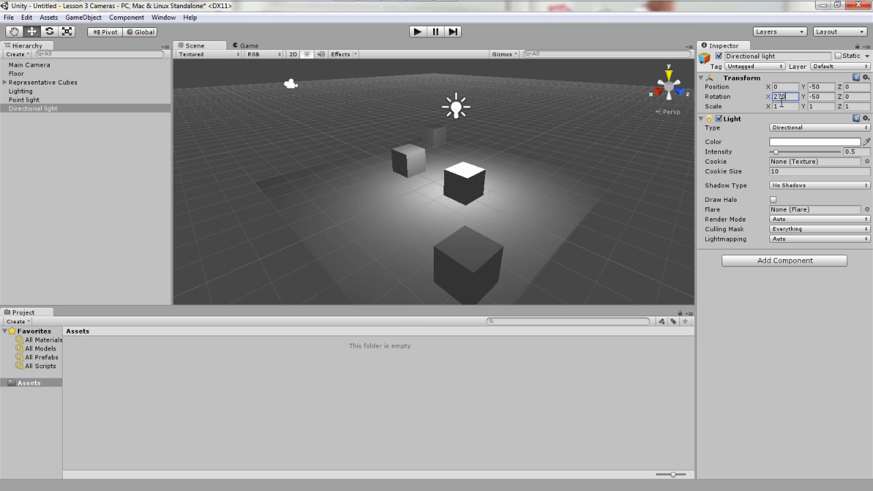
key(Tab)
text(0)
key(Tab)
text(0)
Change the directional light's color to a bright, fully saturated green and set its intensity to 1.
click(785, 141)
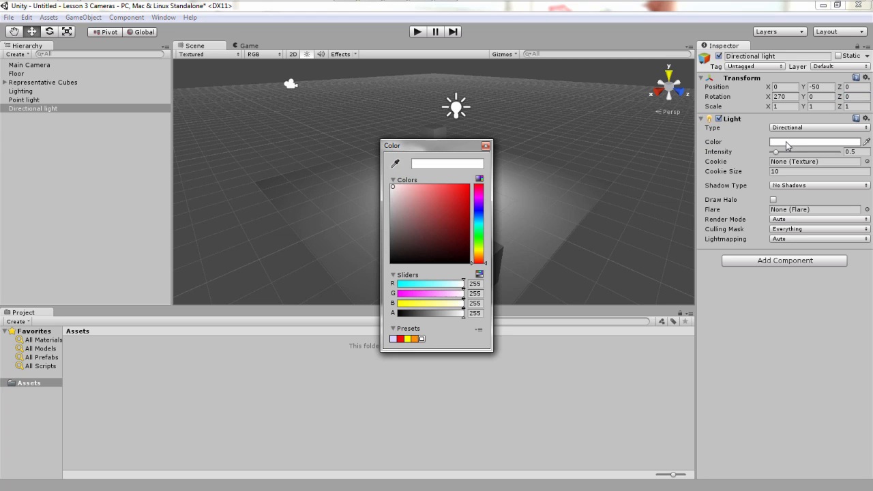
mouse_move(436, 214)
mouse_down()
mouse_move(439, 195)
mouse_move(458, 193)
mouse_move(448, 204)
mouse_move(479, 241)
mouse_up()
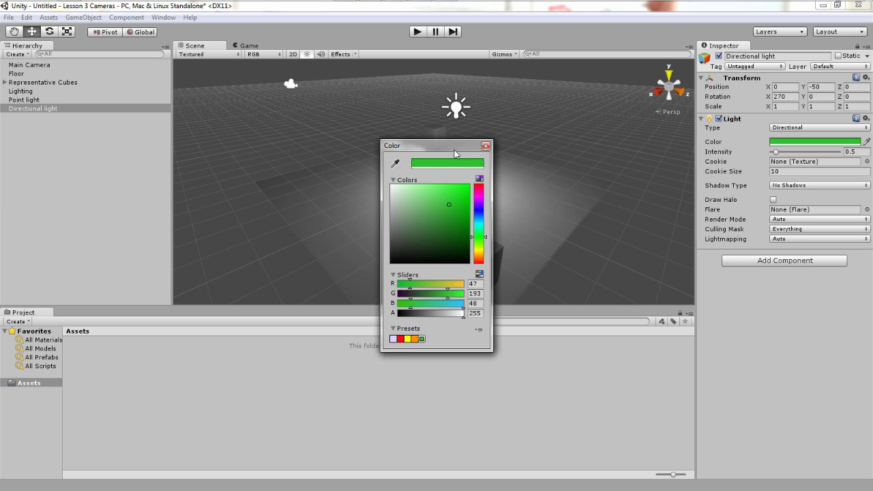
drag(457, 146, 639, 132)
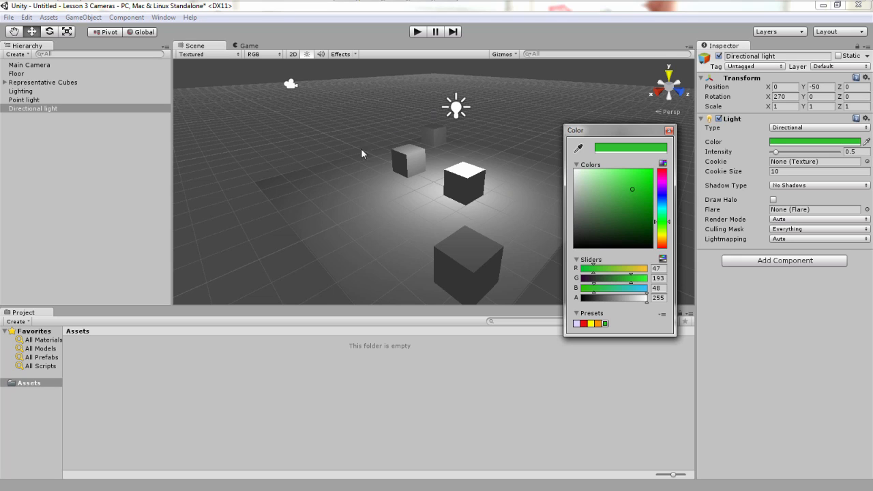
click(669, 132)
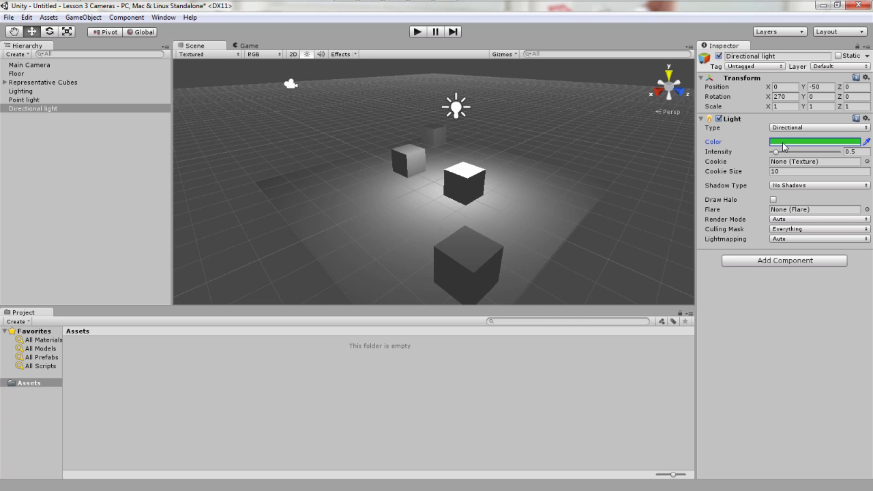
click(782, 142)
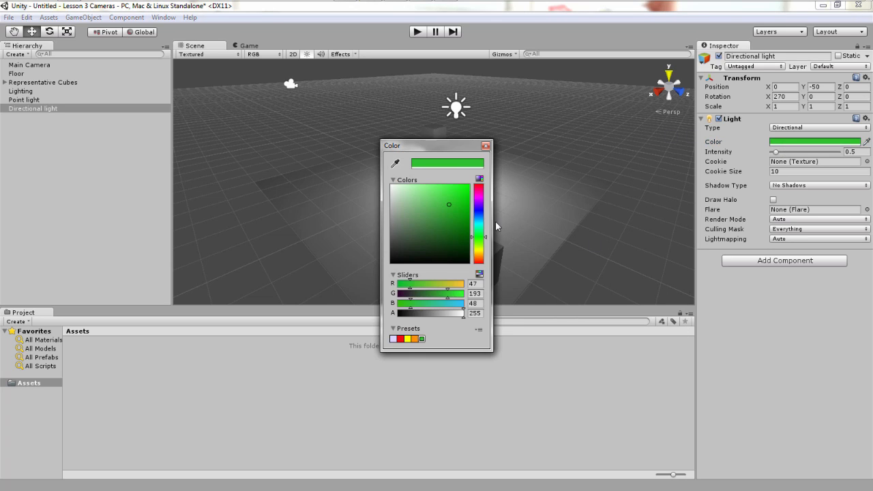
drag(437, 207, 521, 127)
mouse_move(446, 194)
mouse_down()
mouse_move(462, 197)
mouse_move(511, 167)
mouse_up()
click(485, 145)
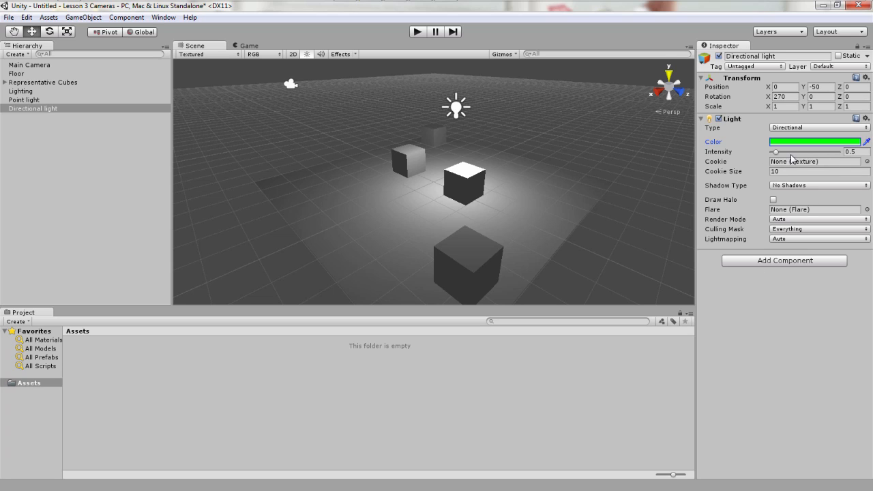
click(854, 151)
text(1)
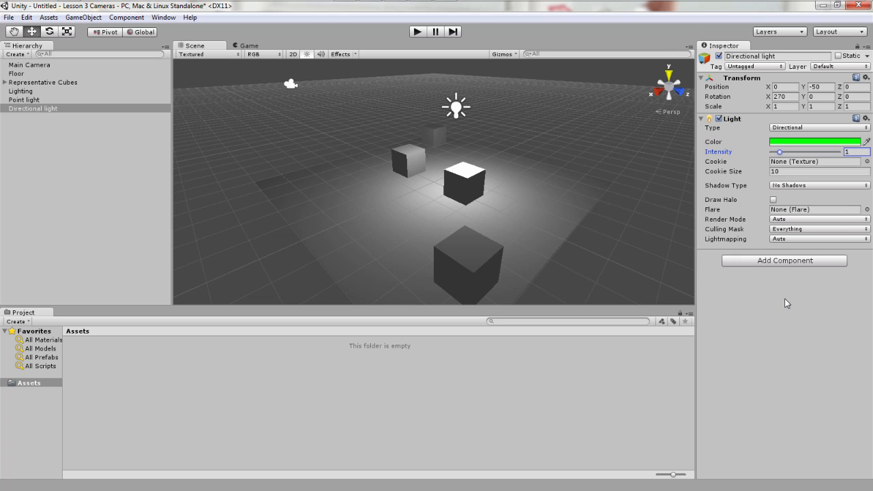
Make the point light and the directional light children of the Lighting object and collapse the group.
click(33, 100)
click(35, 108)
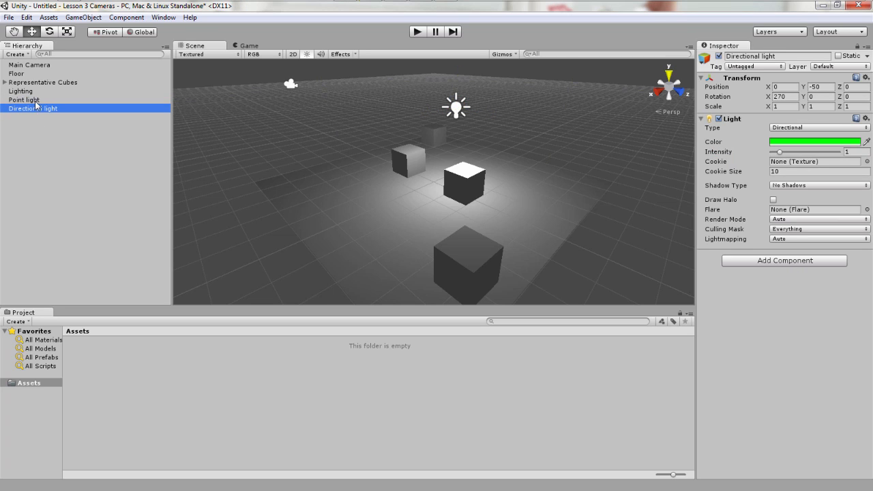
click(31, 82)
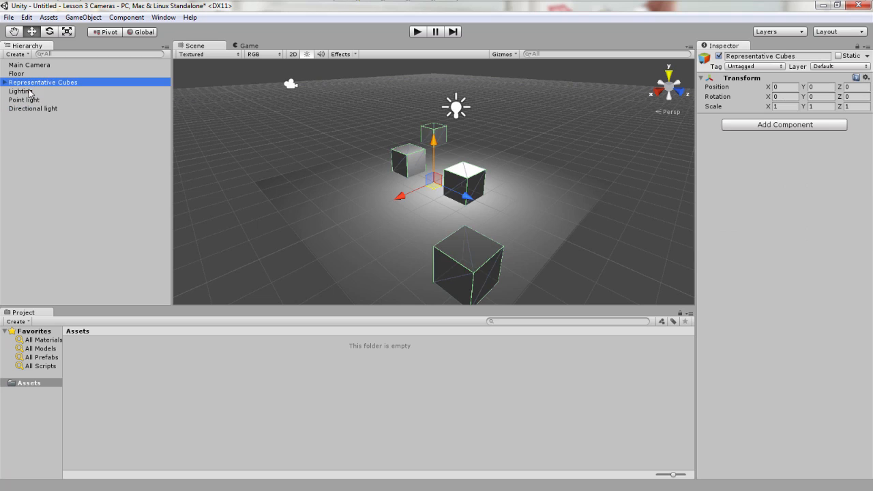
click(29, 91)
click(30, 100)
click(26, 109)
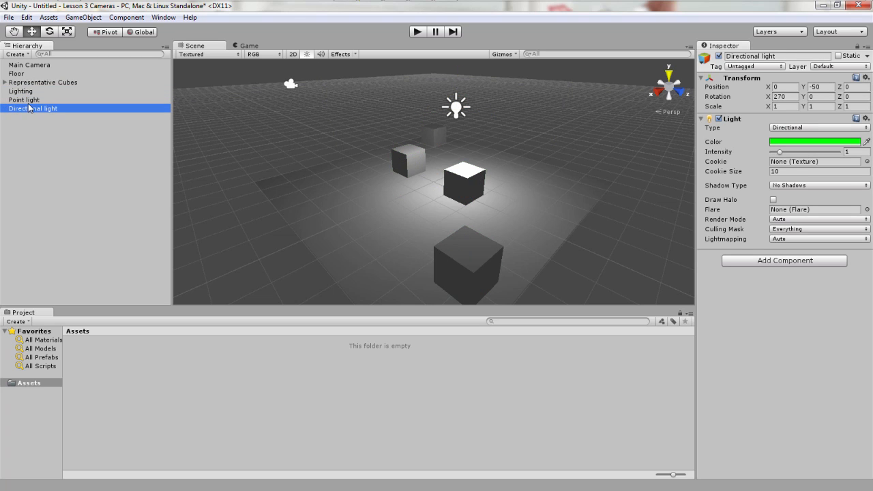
click(32, 100)
mouse_move(31, 102)
mouse_down()
mouse_move(32, 92)
mouse_move(30, 101)
mouse_up()
click(31, 108)
ctrl+click(36, 102)
drag(39, 109, 27, 93)
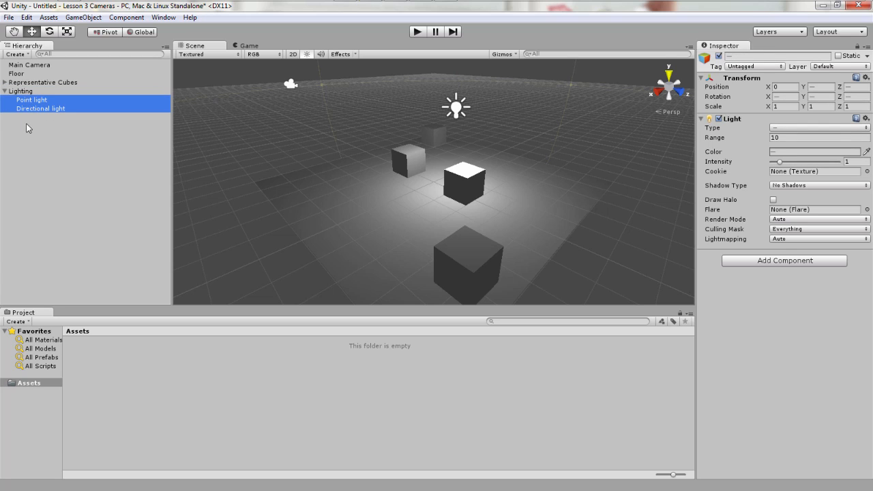
click(4, 91)
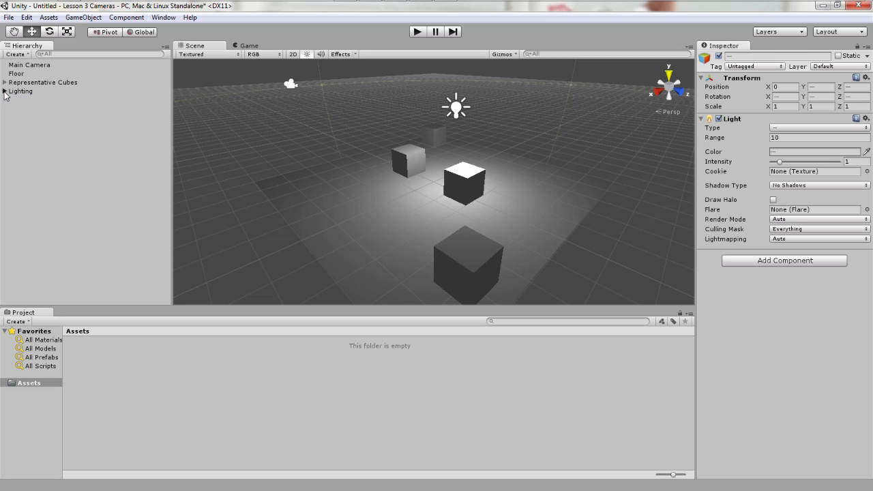
click(4, 92)
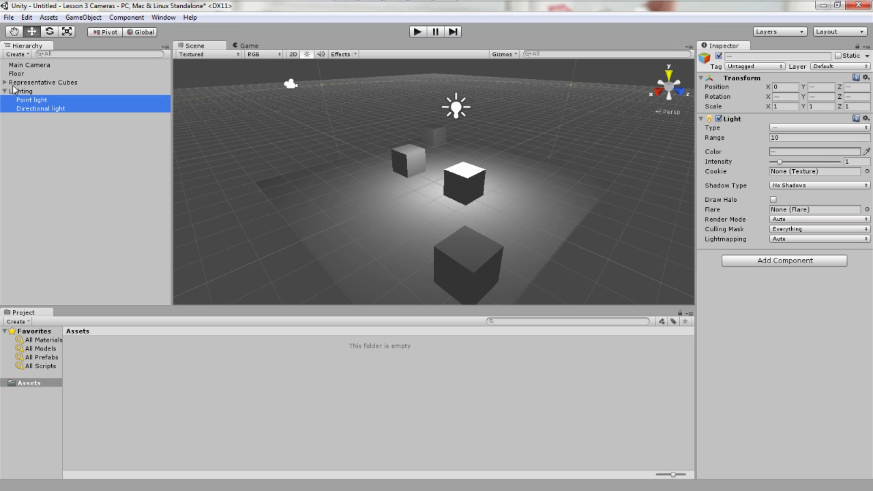
click(5, 92)
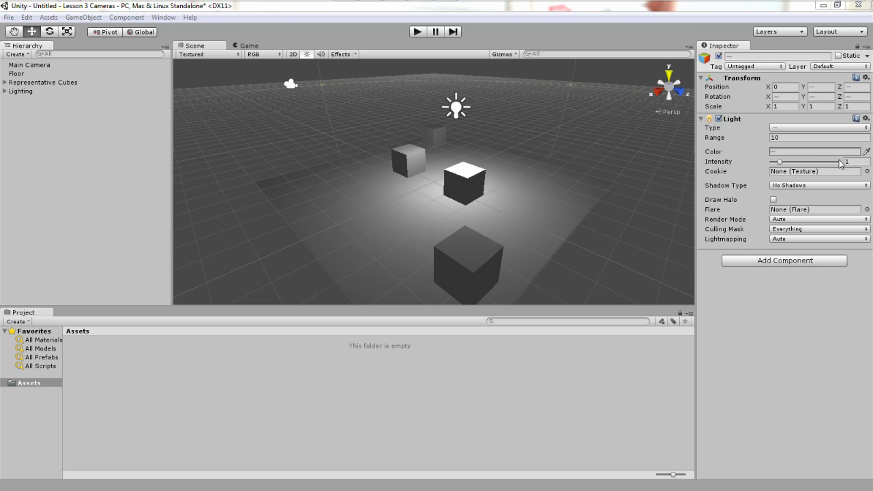
Add a sphere and set its position to X 4, Y 2, Z 25.
click(83, 17)
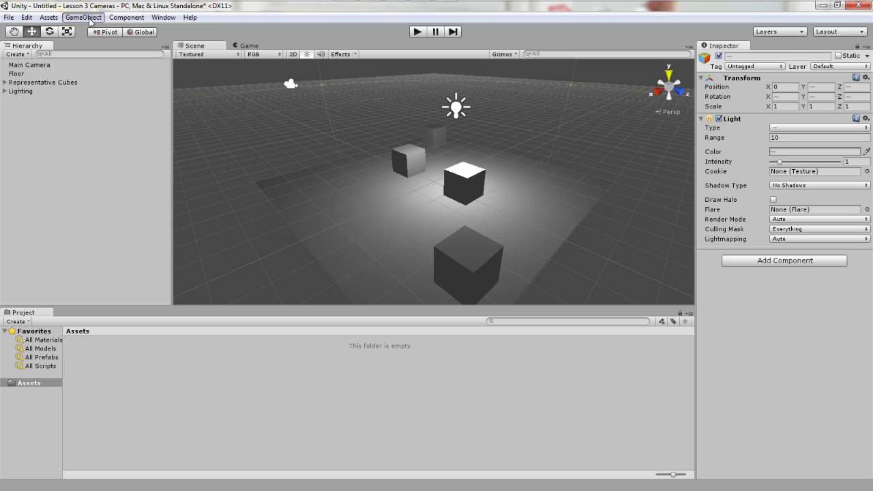
mouse_move(109, 54)
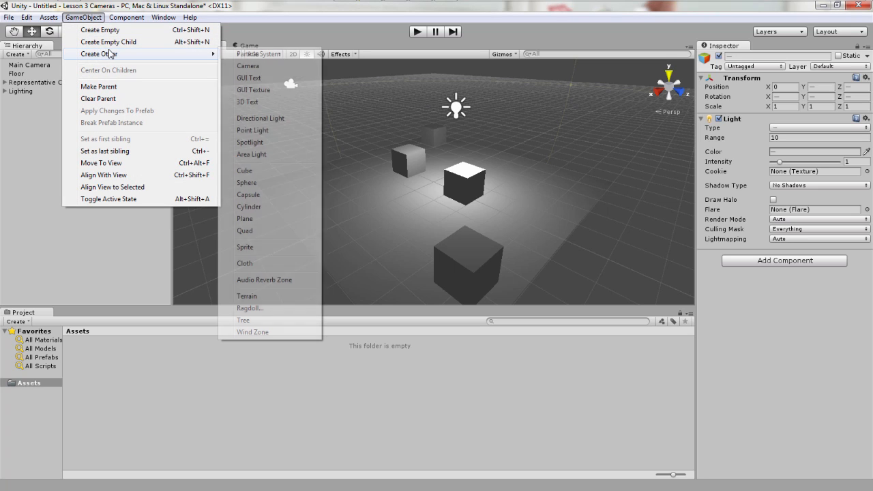
click(265, 183)
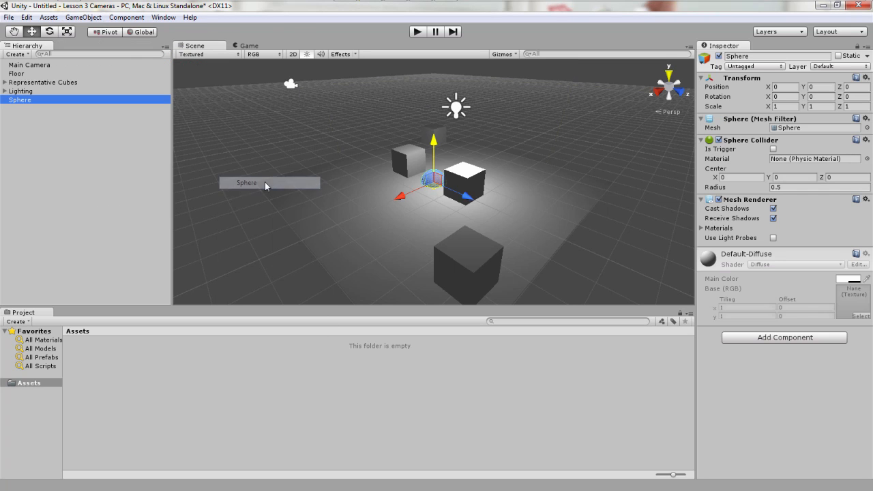
click(784, 85)
text(4)
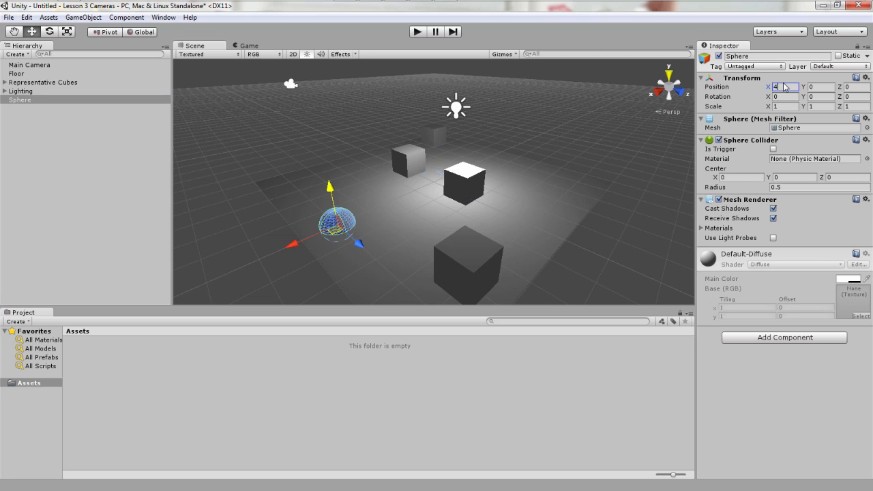
key(Tab)
text(2)
key(Tab)
text(25)
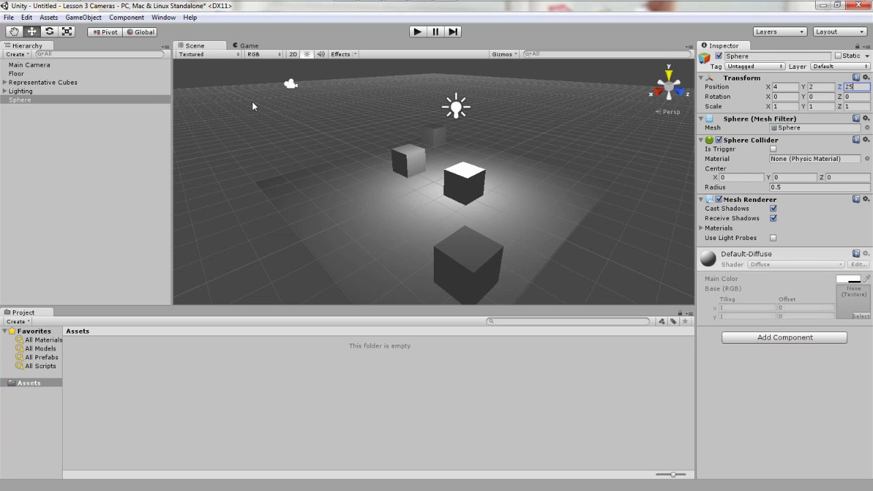
Add a second sphere and set its position to X -4, Y 2, Z 25.
click(84, 17)
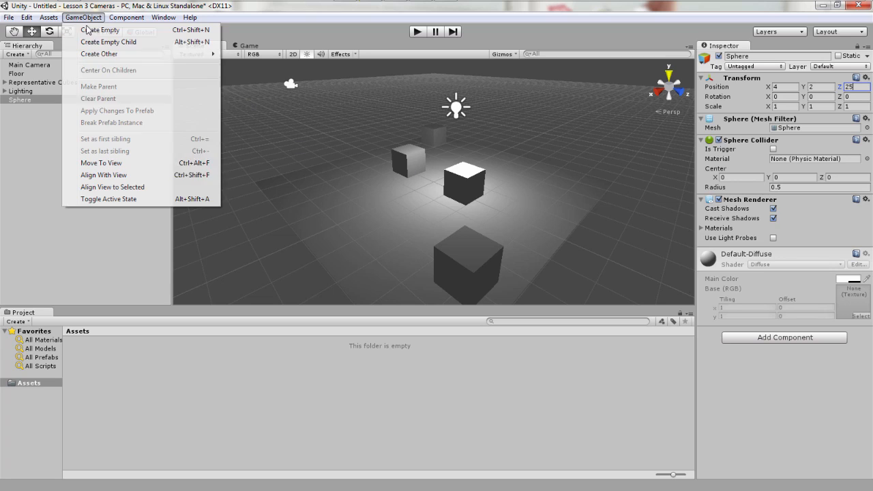
mouse_move(142, 57)
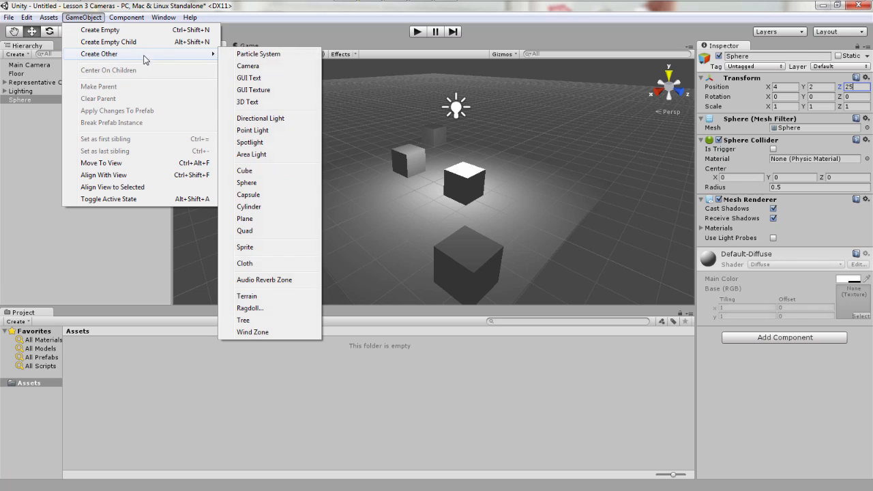
click(279, 189)
click(784, 87)
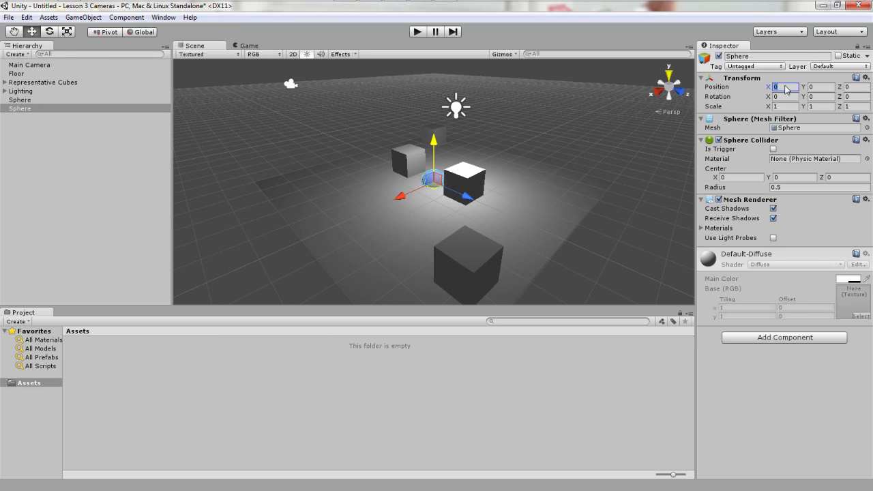
text(-4)
click(821, 88)
text(2)
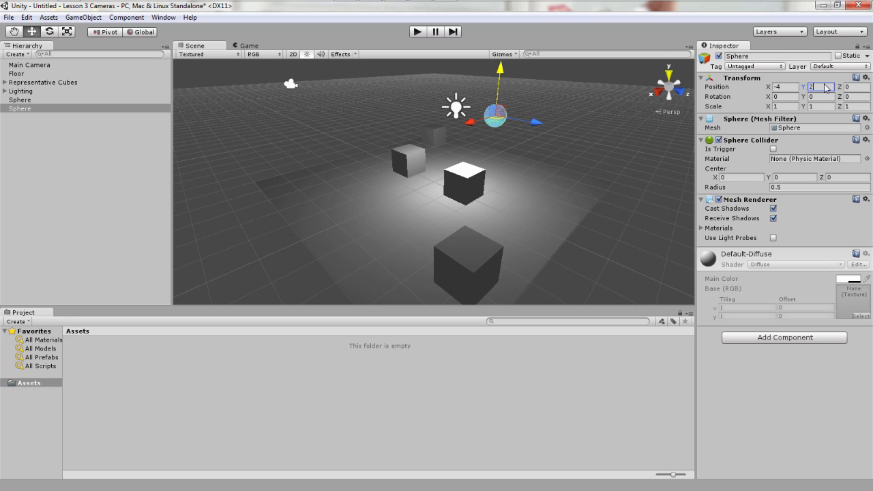
key(Tab)
text(25)
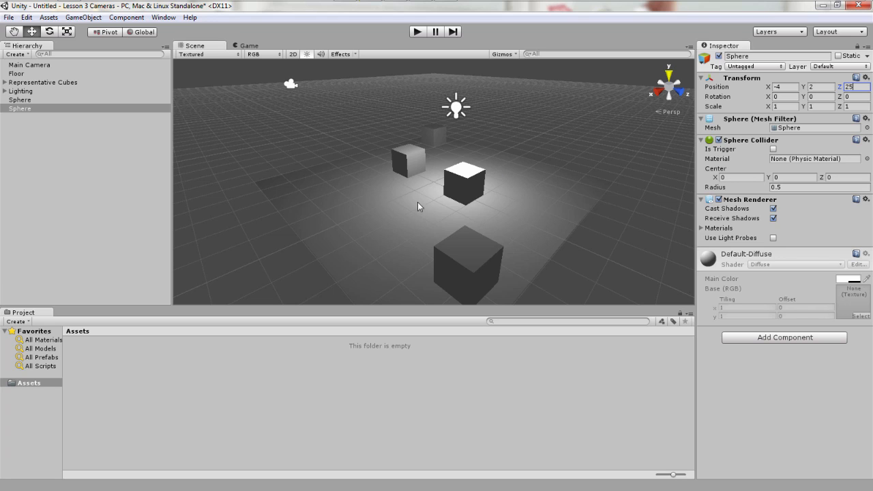
Create an empty object named Background Spheres, make both spheres its children, and collapse the group.
click(83, 17)
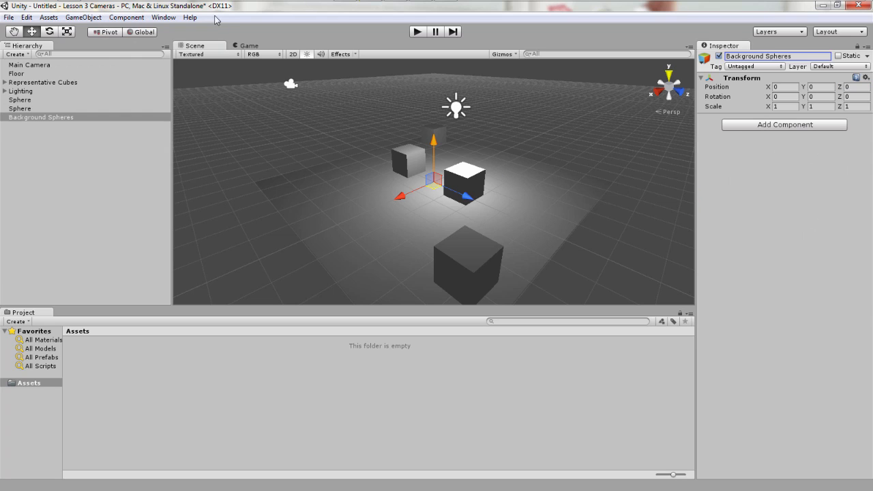
click(28, 109)
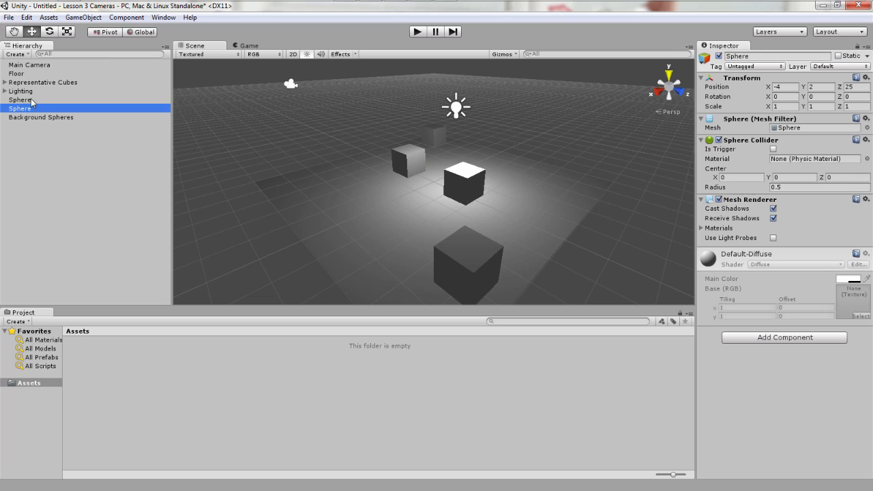
ctrl+click(32, 103)
mouse_move(29, 106)
mouse_down()
mouse_move(38, 131)
mouse_move(36, 120)
mouse_up()
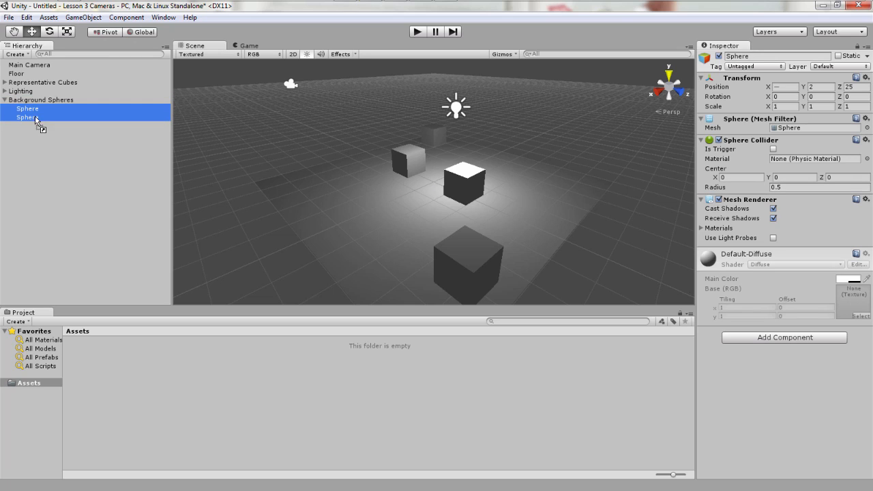
click(4, 100)
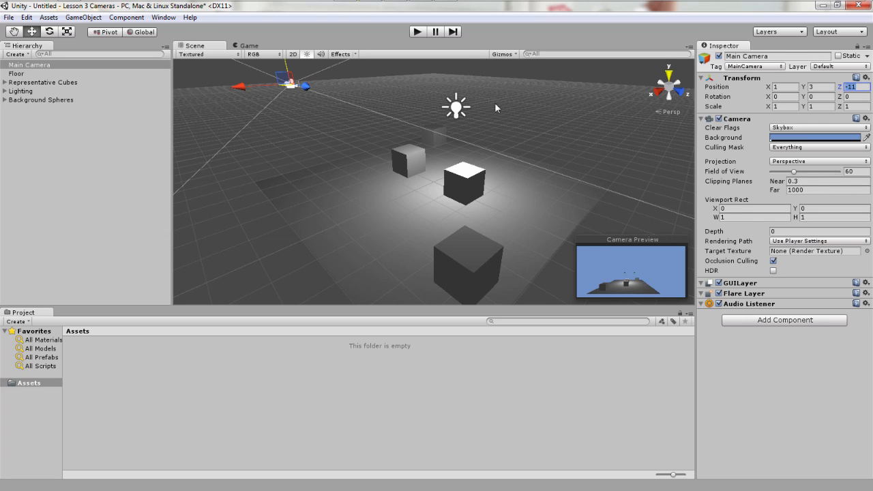
Run the scene to check the Main Camera's view of the floor, cubes and spheres, and stop playback.
click(419, 32)
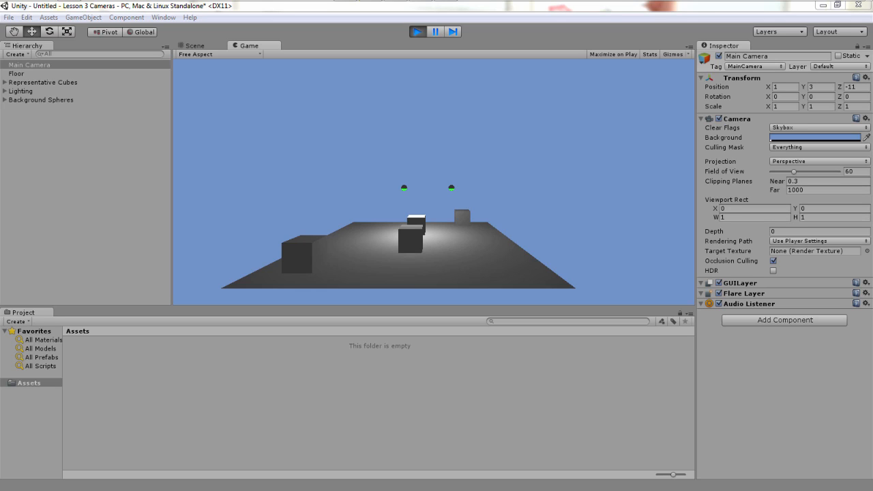
click(417, 33)
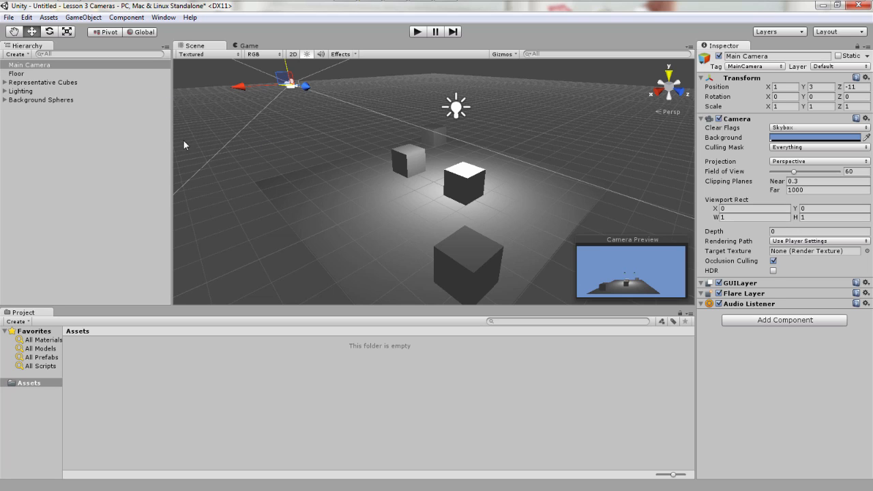
Test the Main Camera's field of view at 1 and 179, and set it back to 60.
click(32, 66)
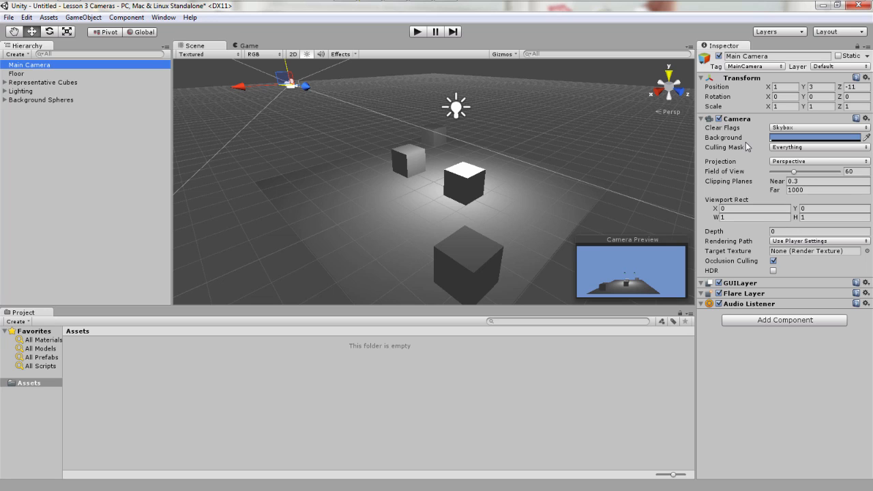
drag(780, 171, 770, 189)
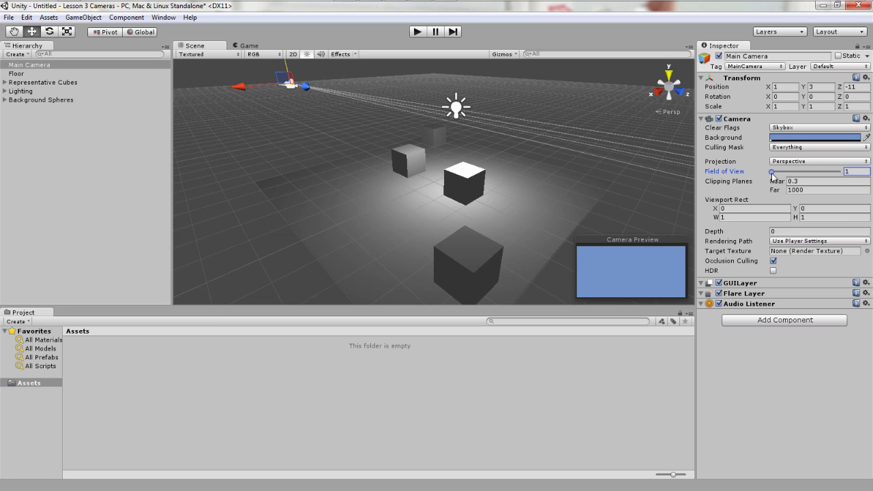
drag(772, 175, 842, 171)
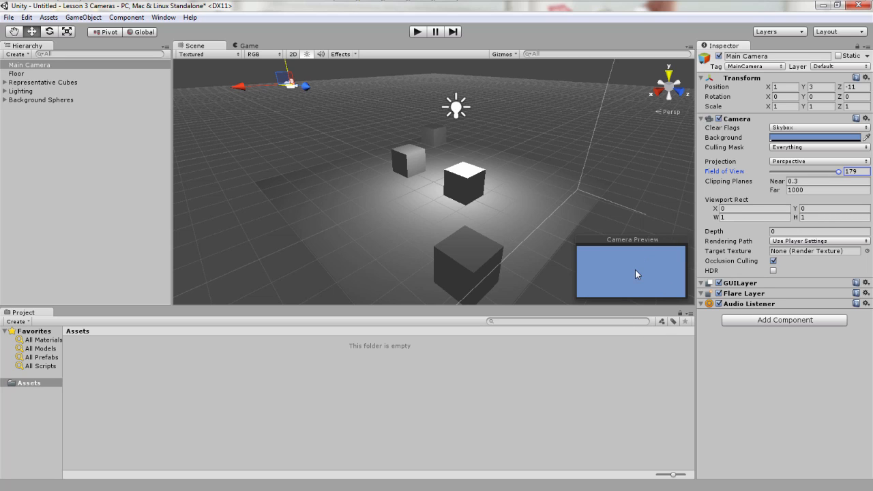
drag(838, 172, 794, 182)
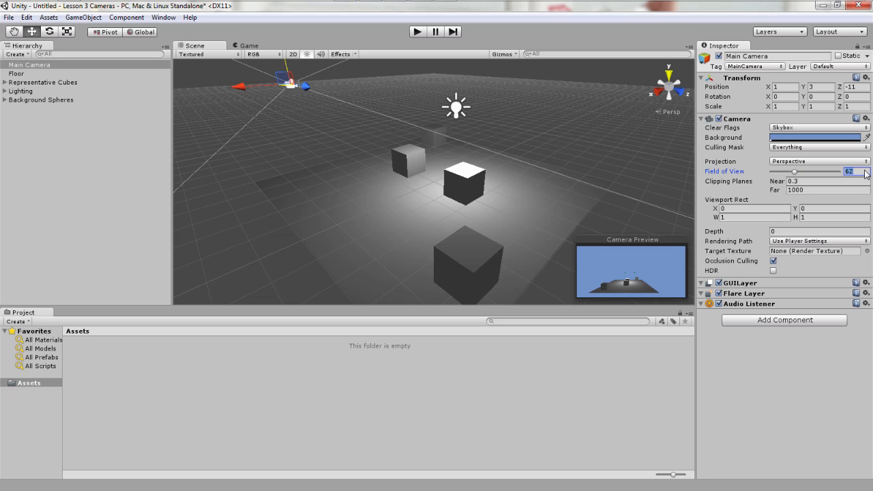
key(BackSpace)
text(0)
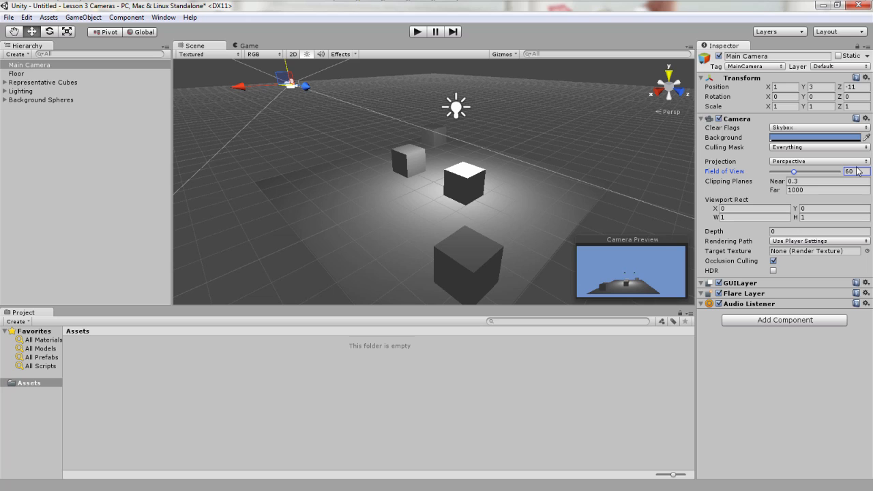
Reset the Main Camera's Camera component to its defaults and set its background colour to a light blue.
right_click(741, 122)
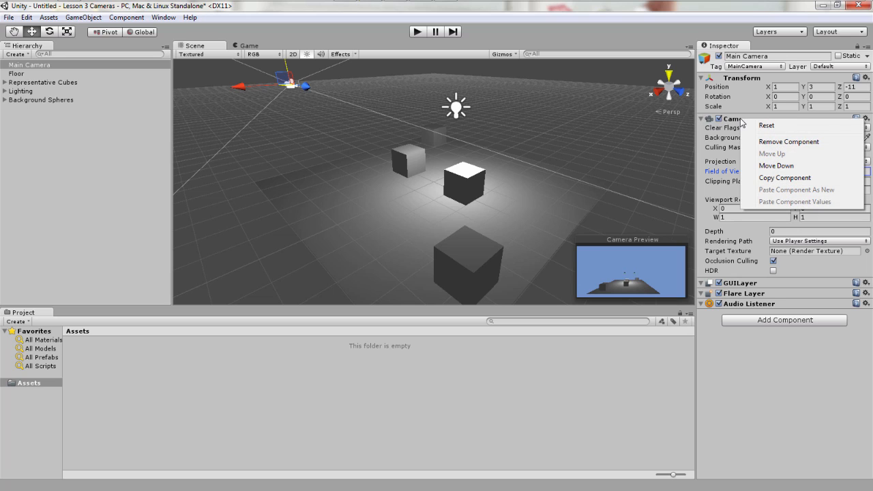
click(778, 128)
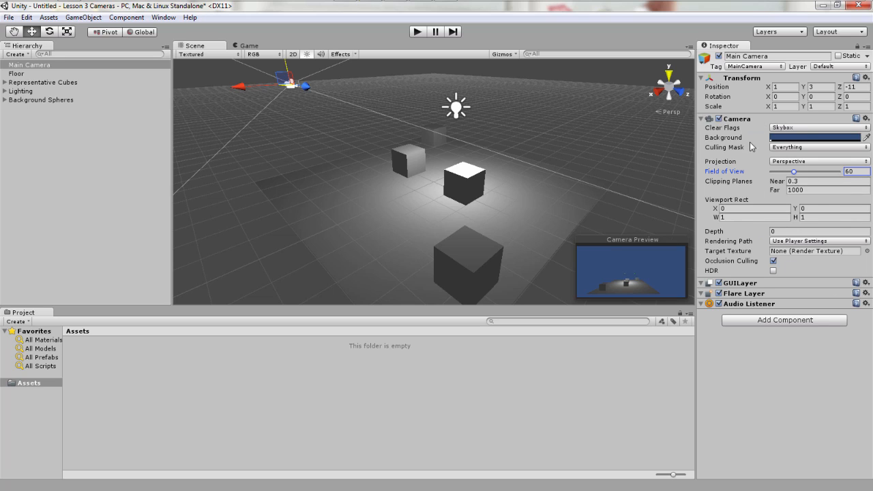
click(799, 139)
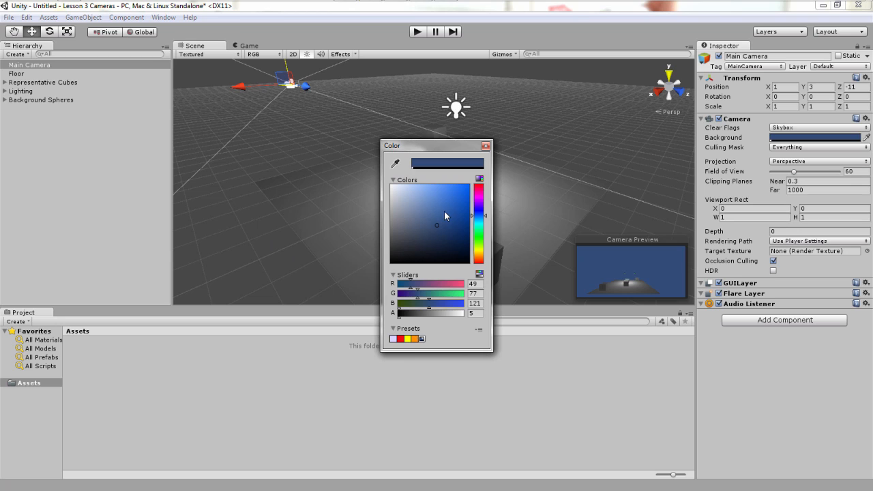
drag(444, 212, 429, 180)
click(767, 442)
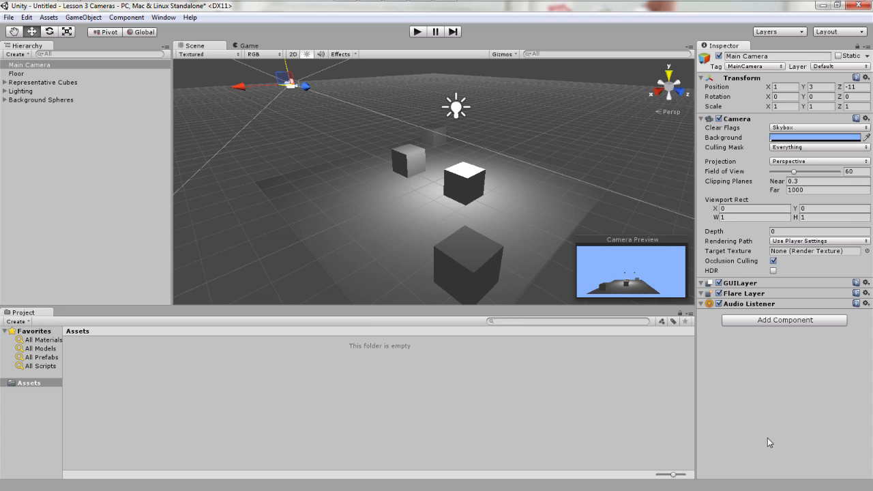
right_click(742, 122)
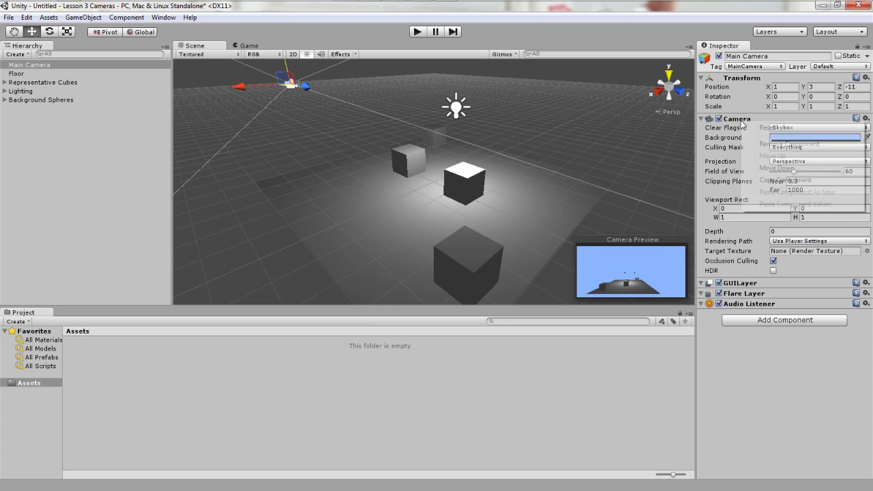
click(771, 411)
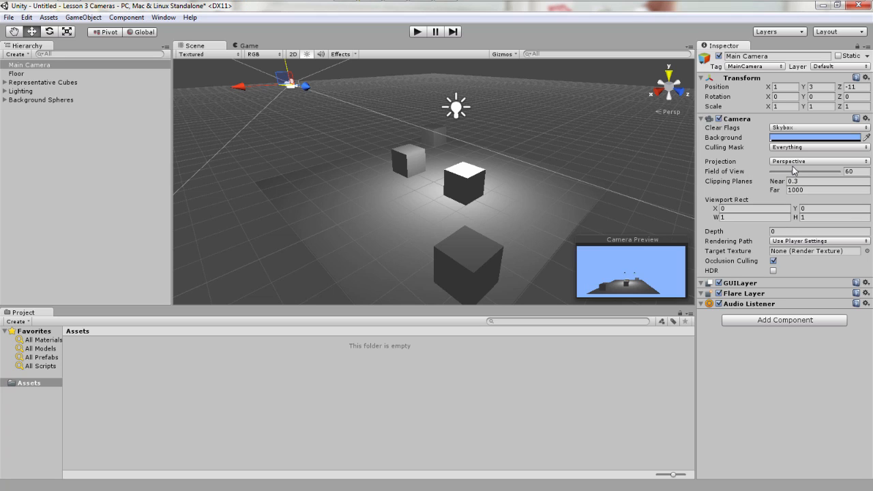
Switch the Main Camera's projection to Orthographic and set its size to 2.
click(796, 161)
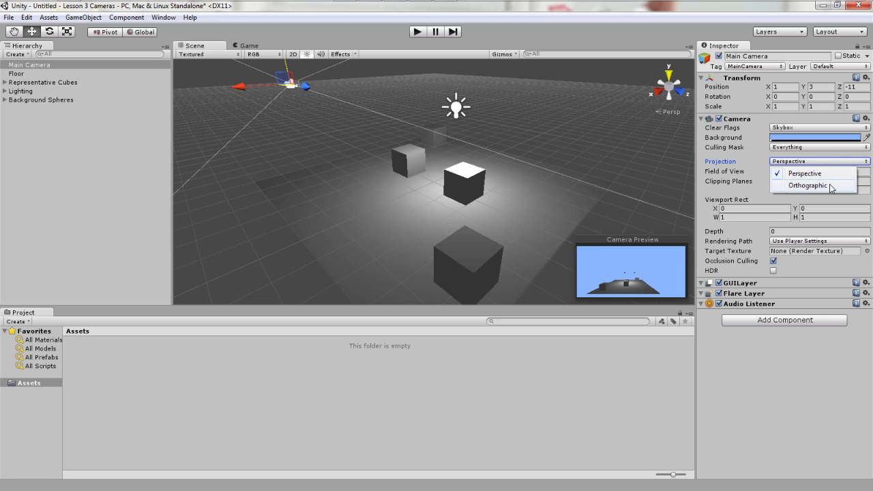
click(831, 186)
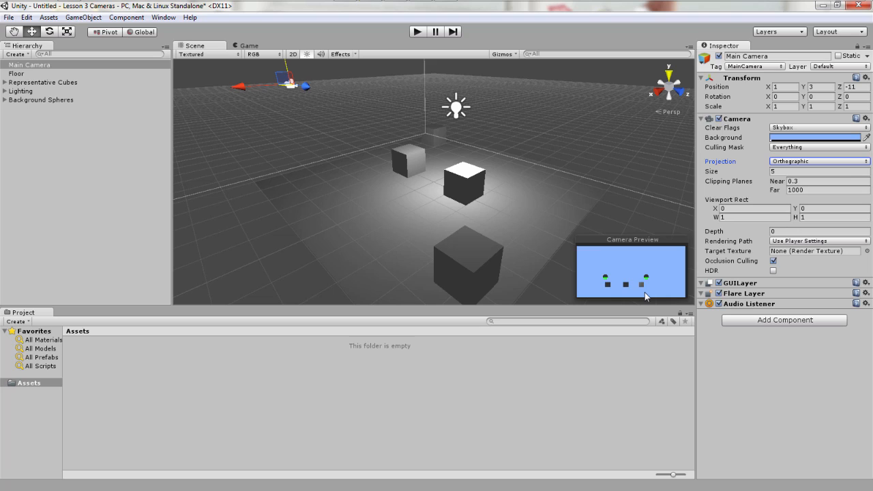
click(729, 174)
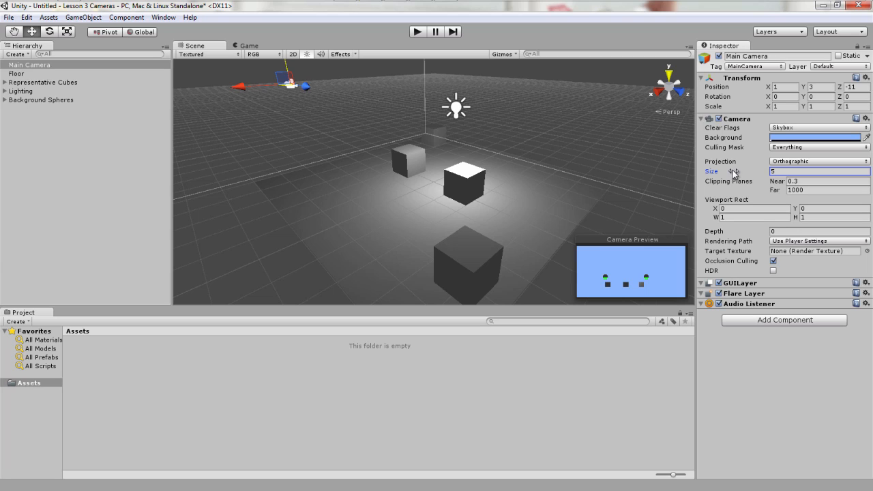
click(783, 171)
text(2)
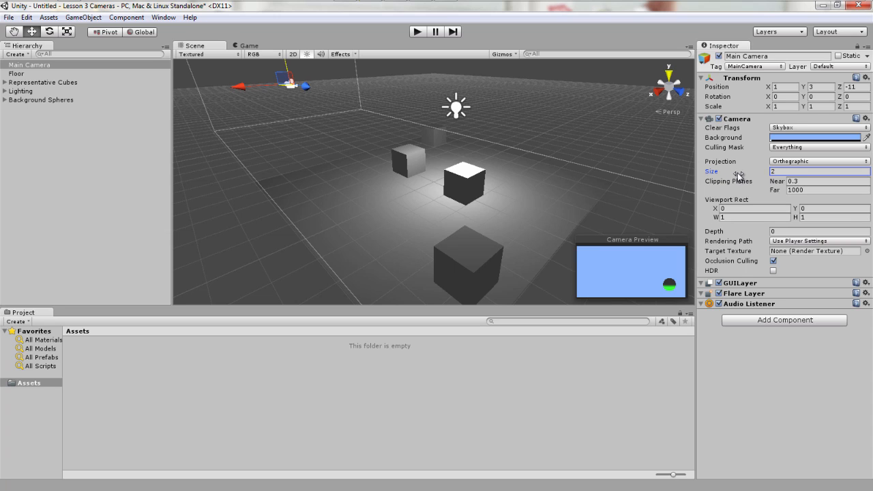
Increase the orthographic size to 16.3, run the scene to check the camera's view, and stop playback.
drag(732, 176, 840, 173)
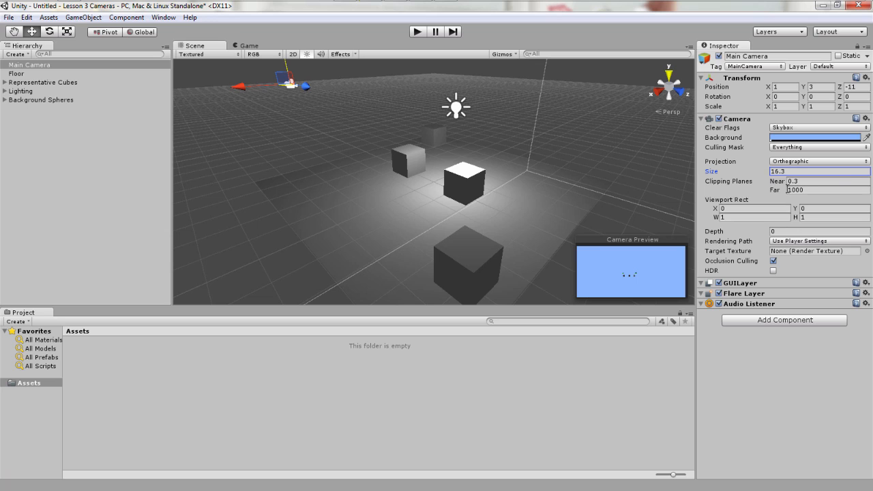
click(417, 32)
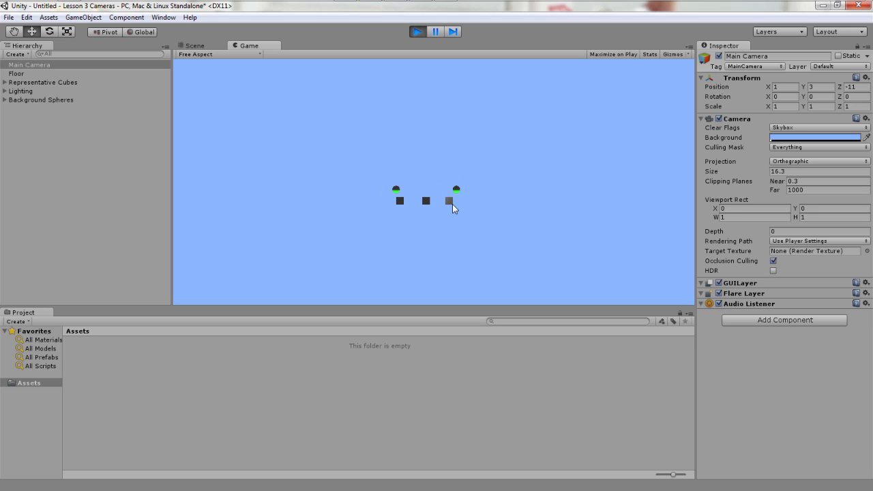
click(417, 31)
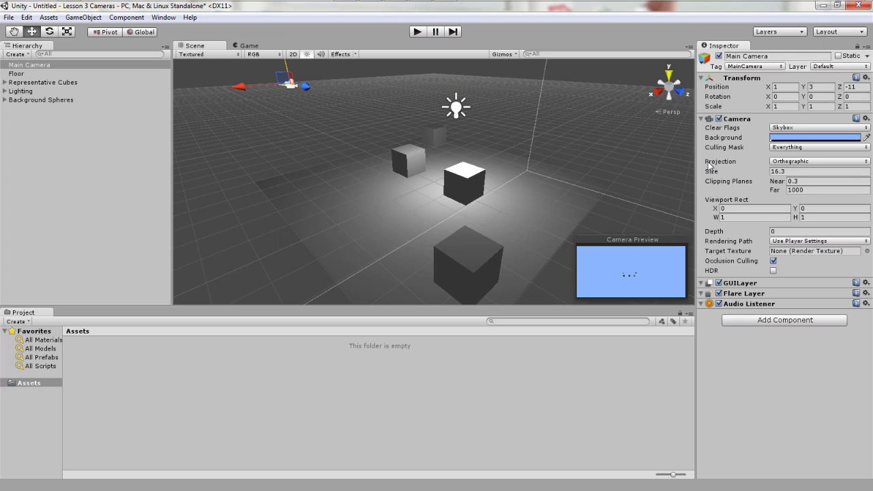
Reset the Camera component to return to perspective projection and pick a light blue background colour again.
right_click(739, 122)
click(767, 128)
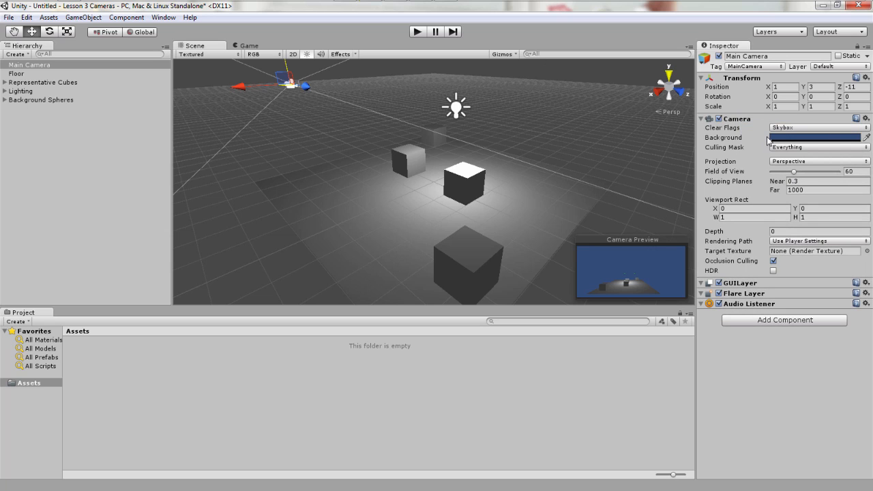
click(770, 138)
drag(432, 218, 425, 194)
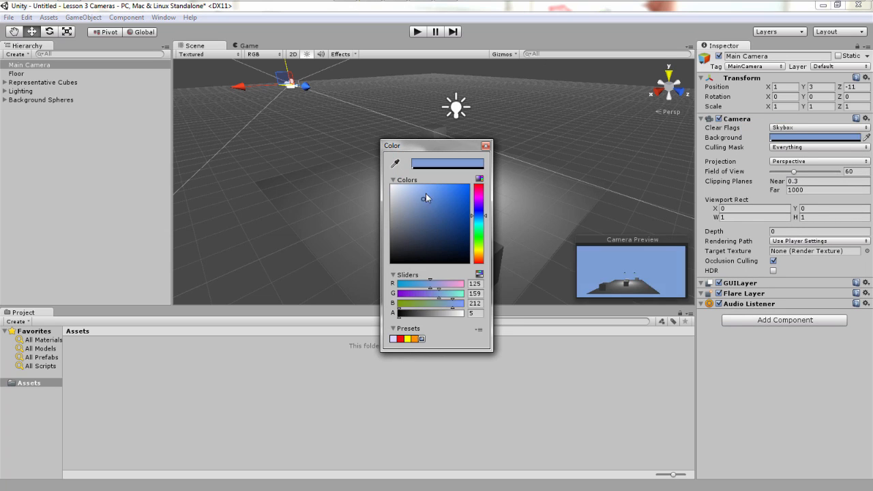
click(742, 380)
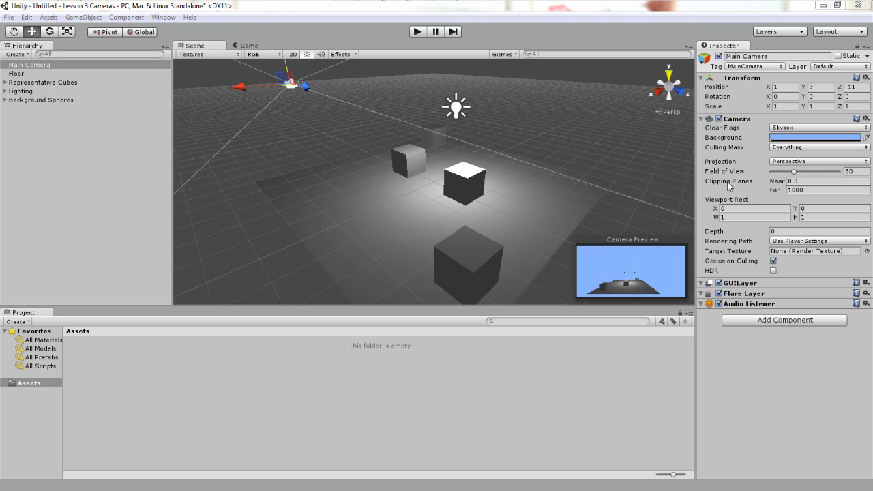
Try far clipping plane values of 15, 5, 6 and 7 on the Main Camera.
click(811, 191)
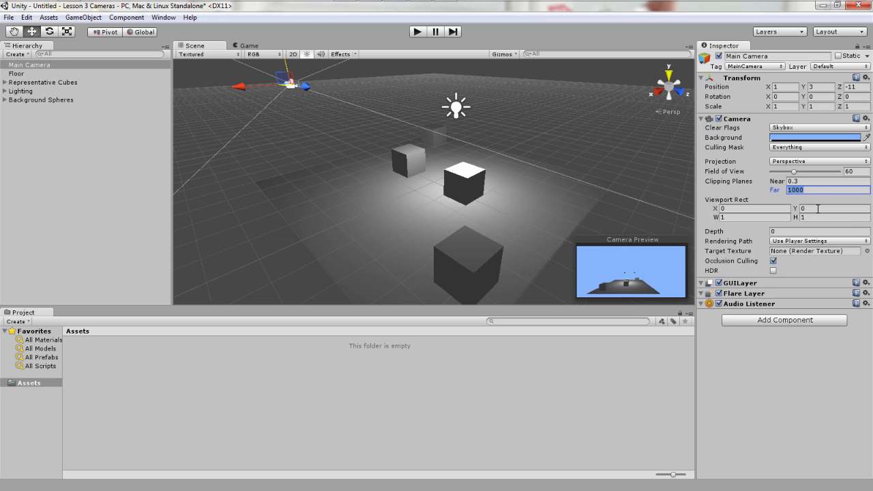
text(15)
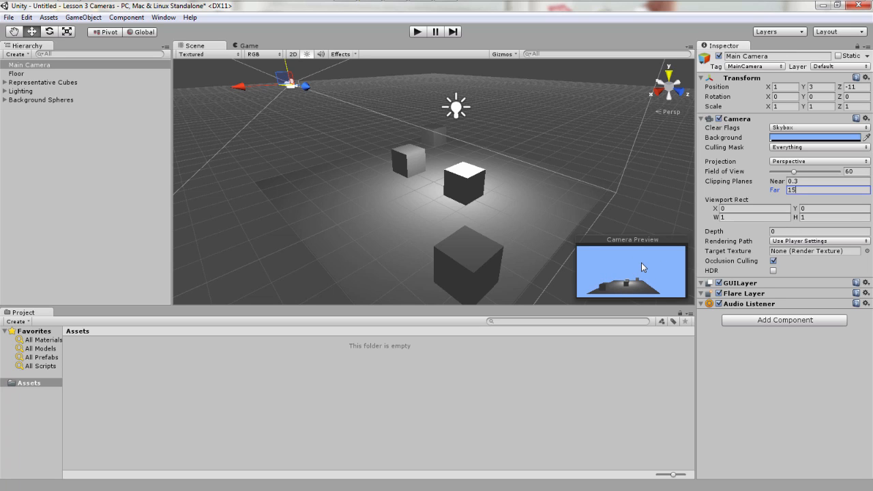
key(Return)
text(5)
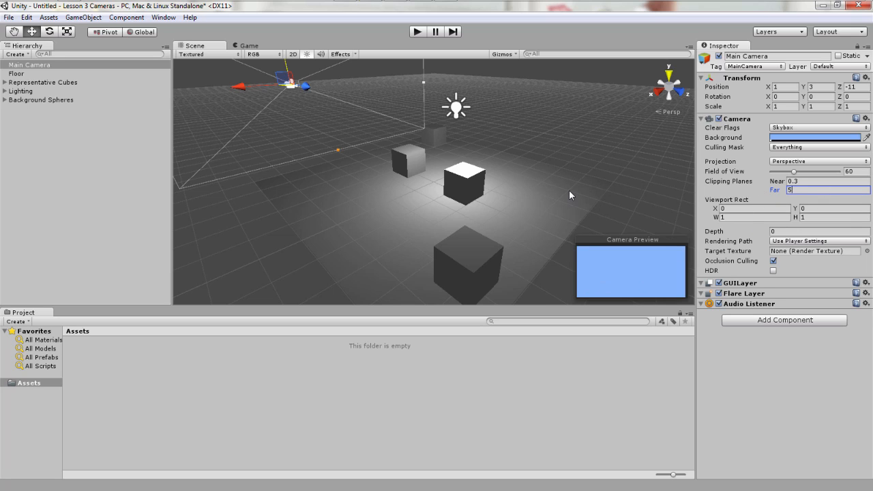
key(BackSpace)
text(6)
key(BackSpace)
text(7)
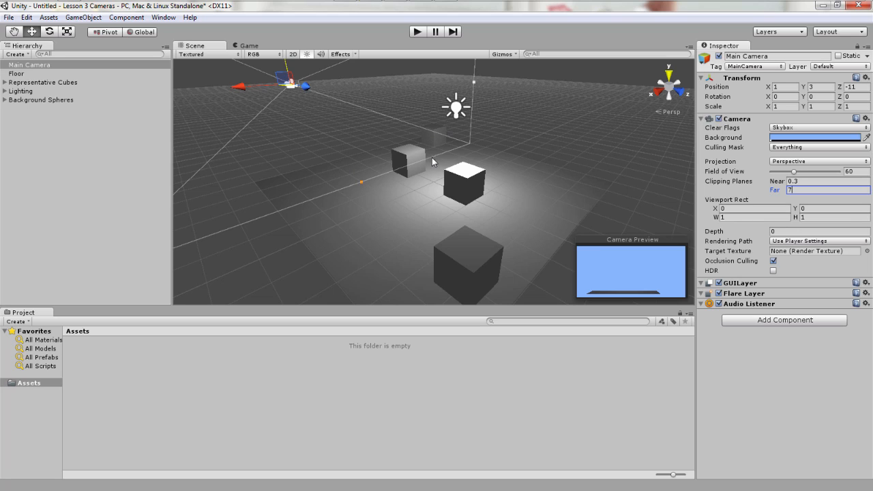
click(473, 201)
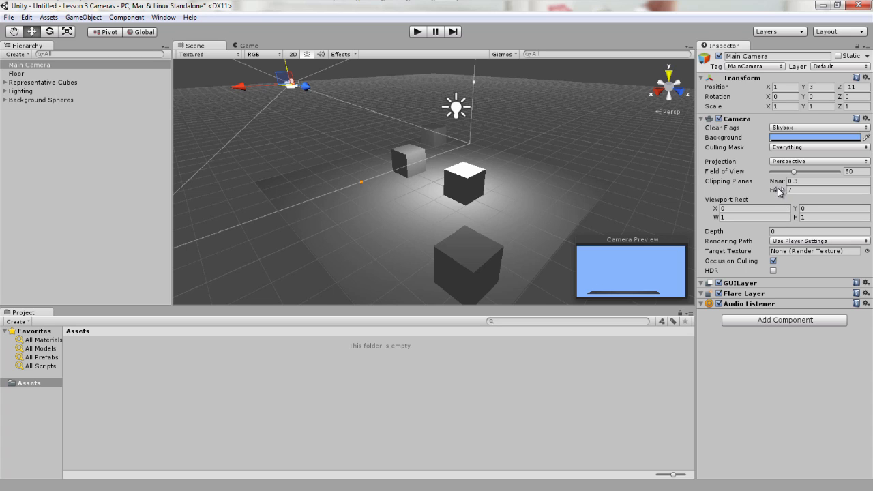
Set the far clipping plane to 169.78 and the near one to 11.92, run the scene to check the clipping, and stop playback.
drag(776, 190, 755, 257)
drag(777, 181, 866, 189)
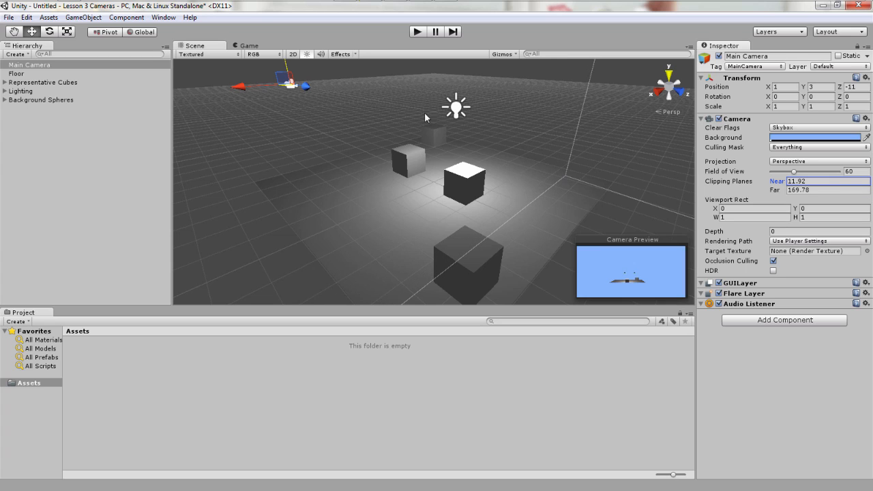
click(417, 31)
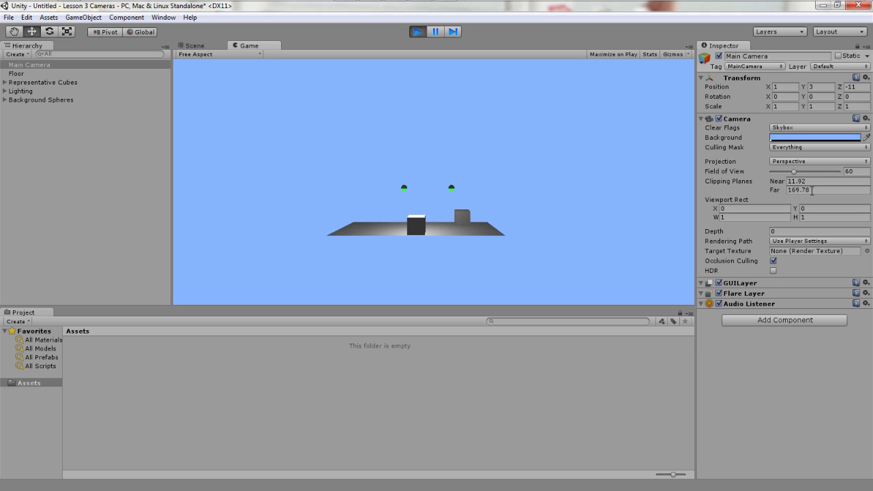
key(ctrl+p)
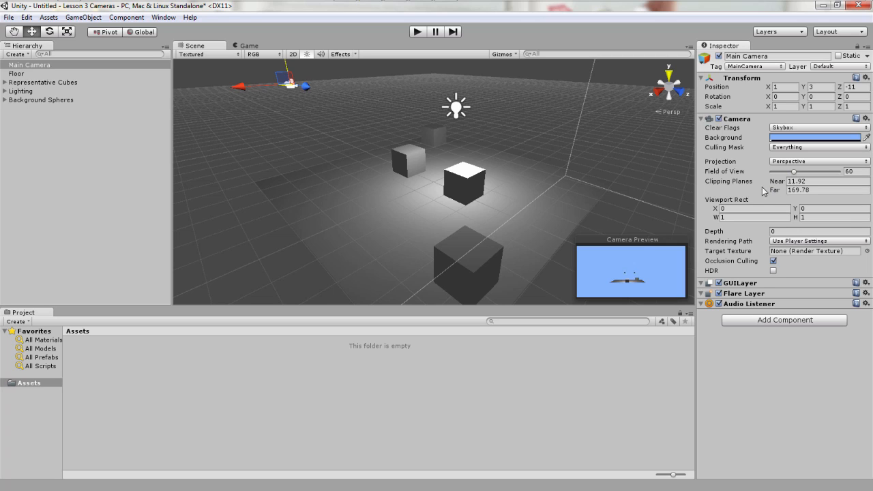
Reset the Camera component and set its background to light blue with R 139, G 184, B 255.
right_click(737, 121)
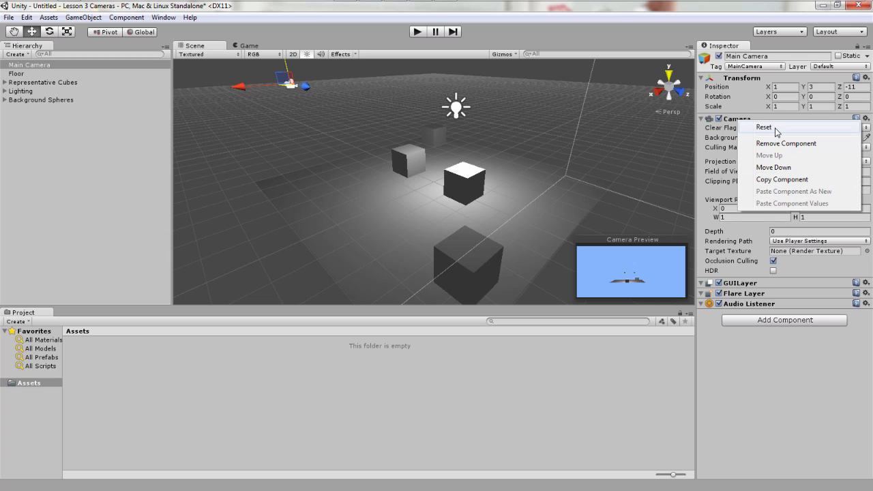
click(775, 129)
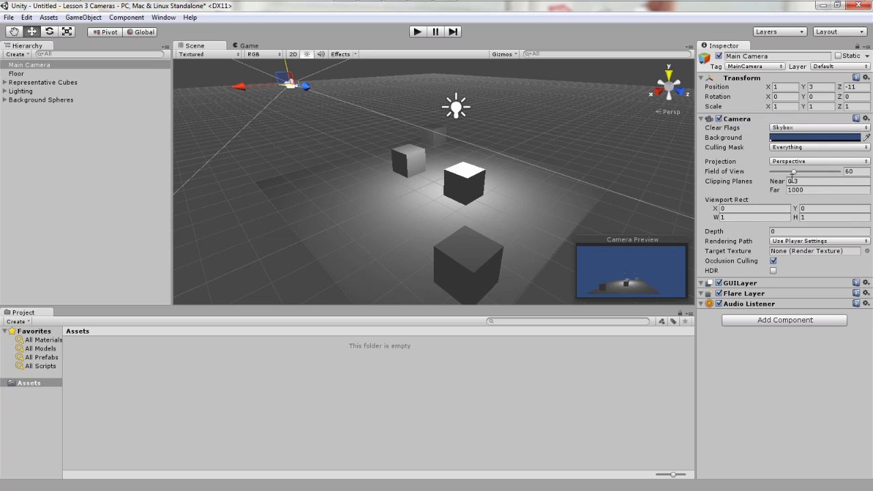
click(798, 138)
drag(426, 212, 426, 187)
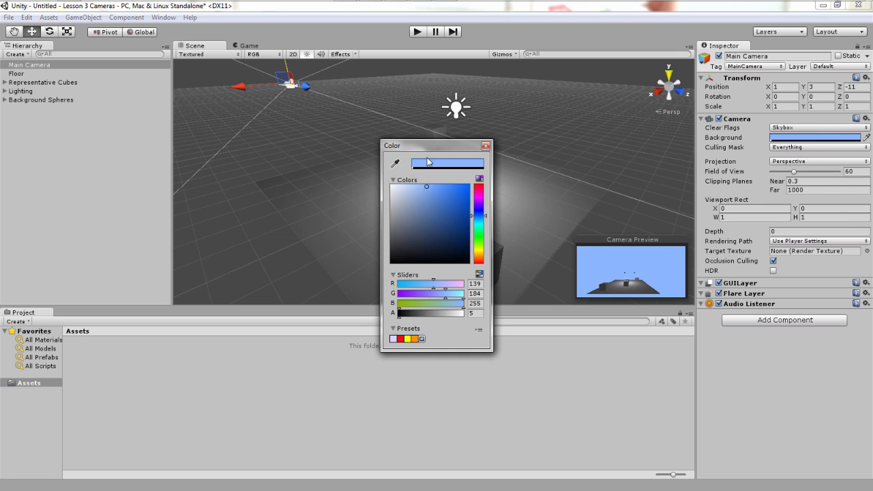
click(770, 407)
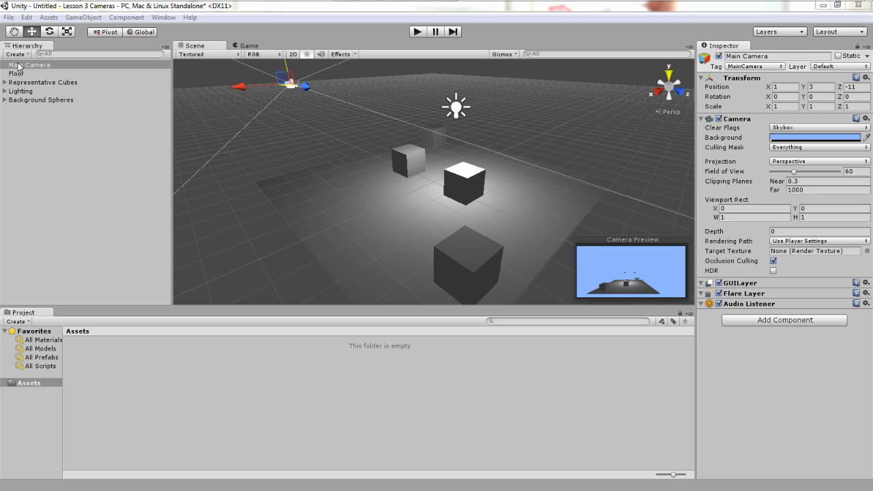
Make the Main Camera a child of Floor and move it back to the hierarchy's top level.
drag(23, 71, 25, 73)
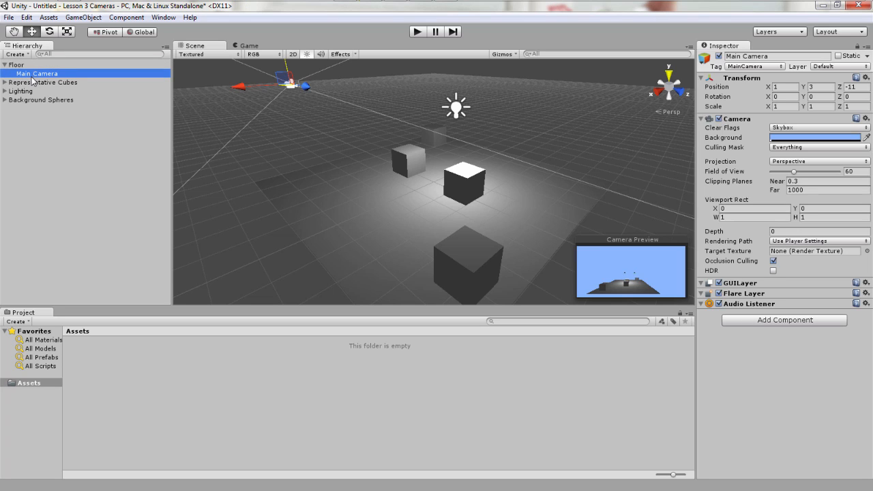
drag(31, 76, 31, 63)
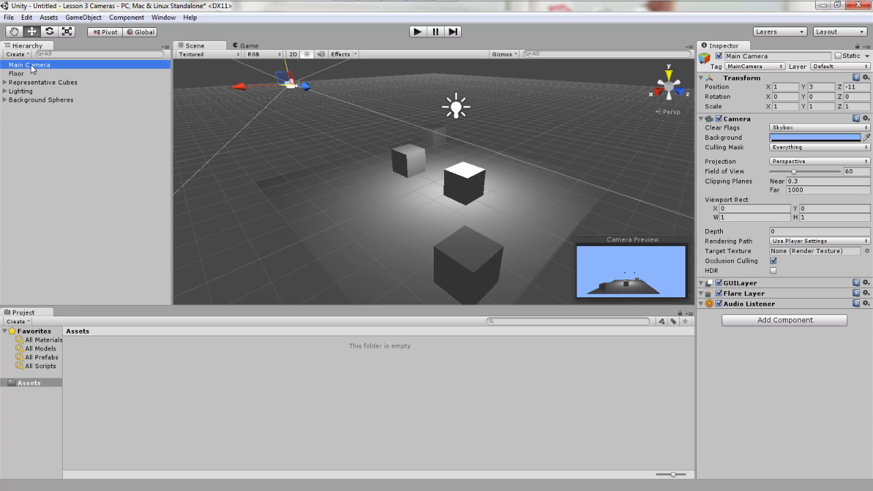
Select the Main Camera and centre the scene view on it for a close look.
click(33, 74)
click(41, 64)
double_click(48, 66)
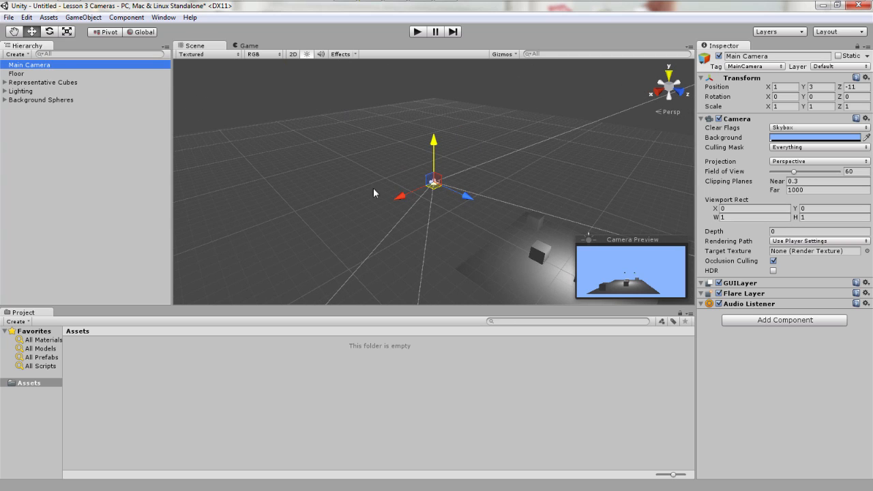
scroll(435, 178, up, 1)
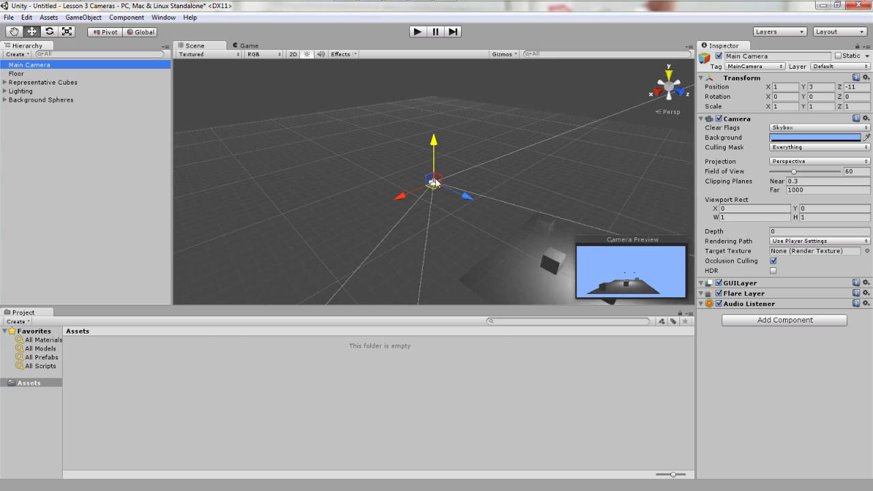
scroll(435, 182, up, 5)
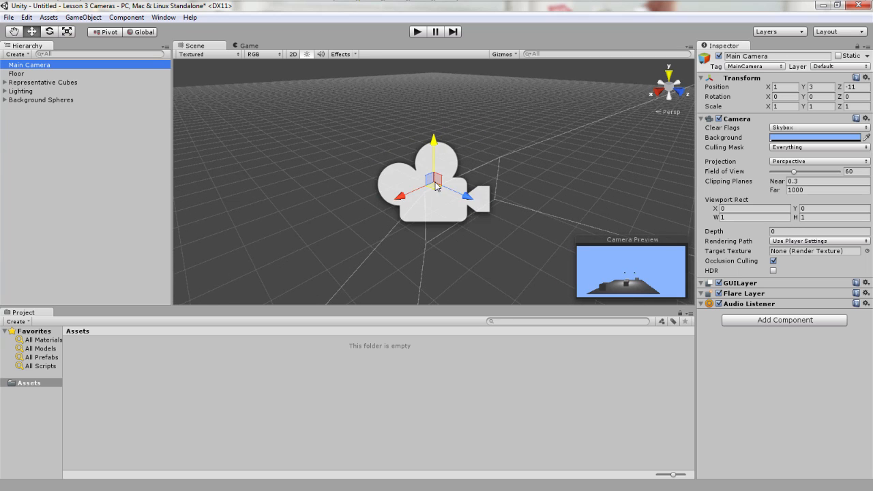
scroll(437, 185, down, 5)
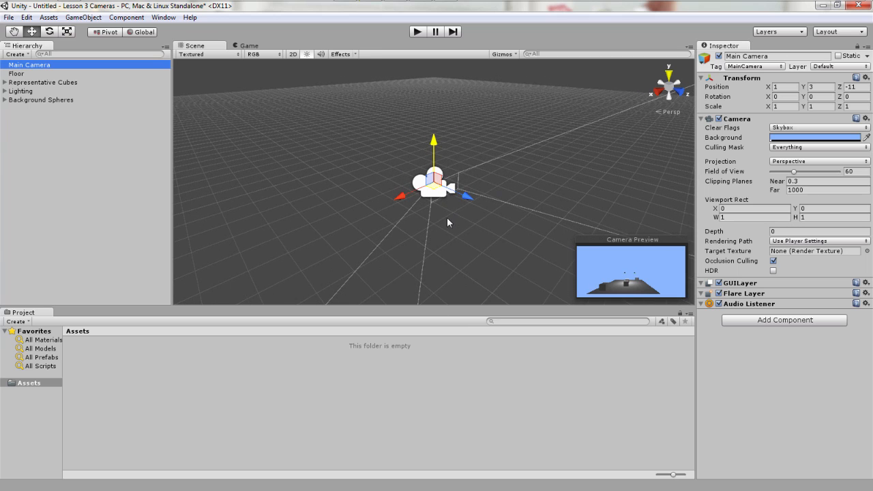
Expand the Background Spheres and Lighting groups and focus the scene view on each sphere, the Directional light and the Point light.
click(6, 100)
double_click(26, 109)
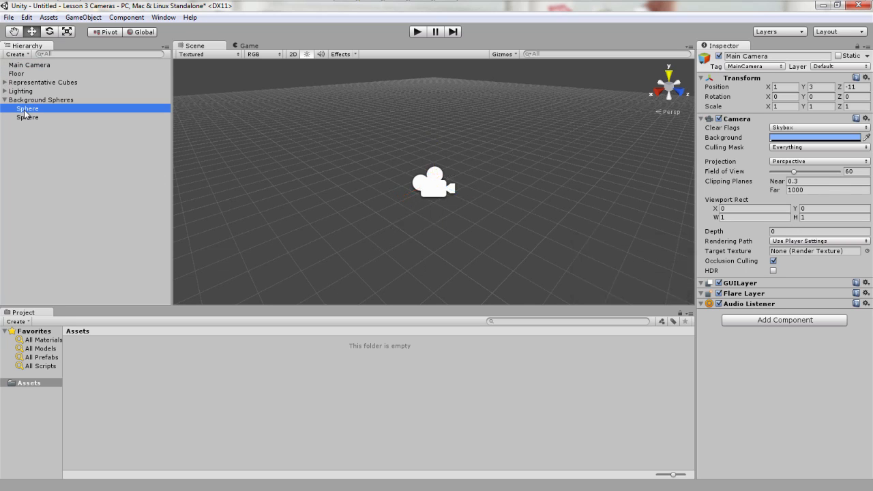
double_click(29, 117)
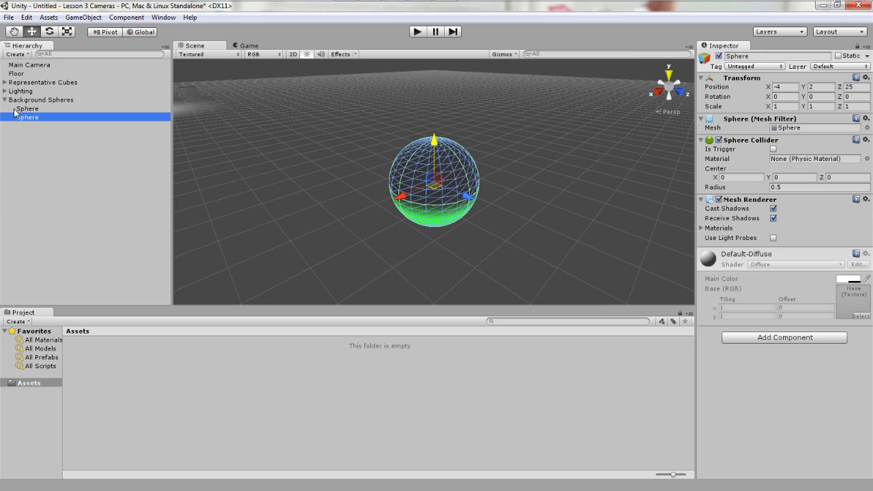
click(5, 90)
double_click(41, 109)
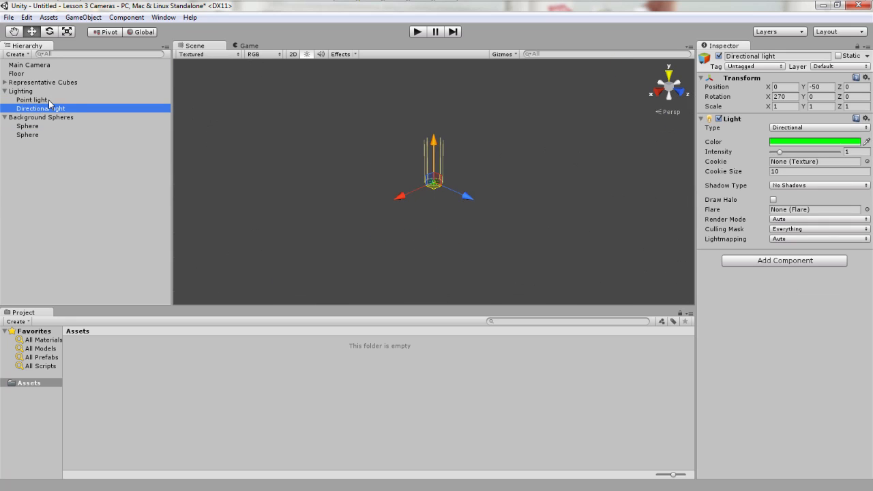
double_click(49, 100)
Expand Representative Cubes, focus the scene view on each cube in turn, and collapse all three object groups.
click(16, 83)
click(5, 82)
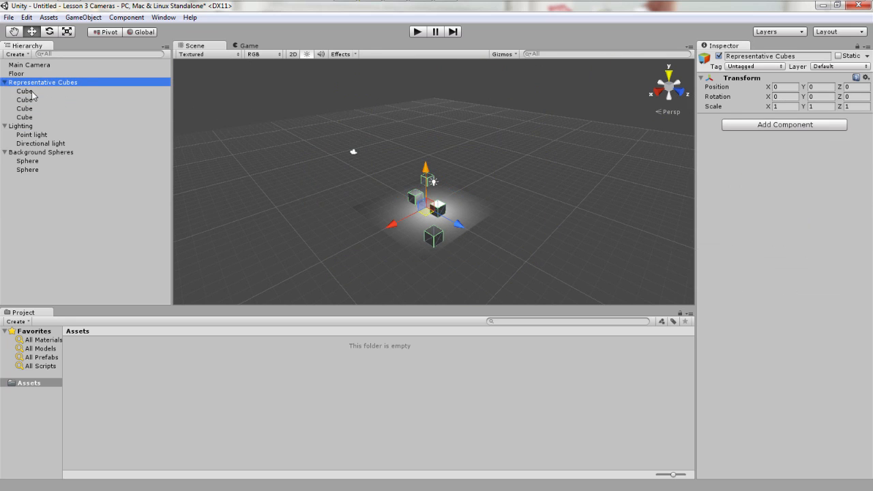
double_click(26, 92)
double_click(32, 100)
double_click(30, 108)
double_click(33, 118)
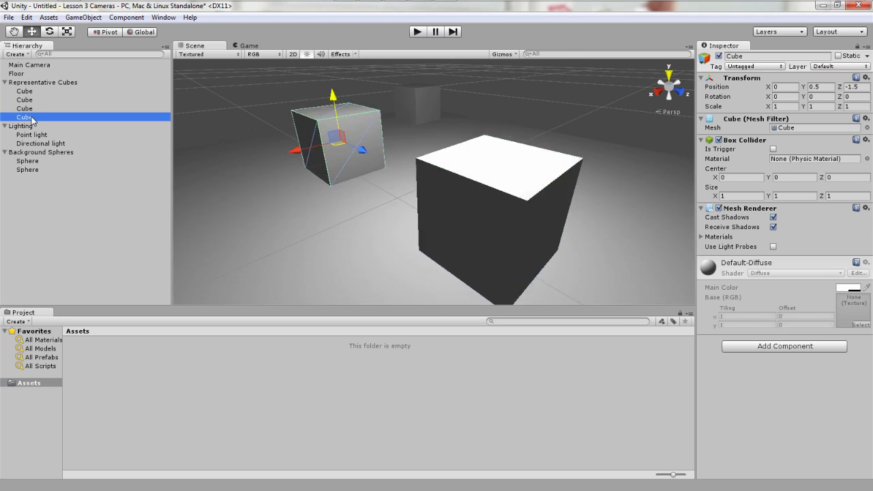
click(9, 83)
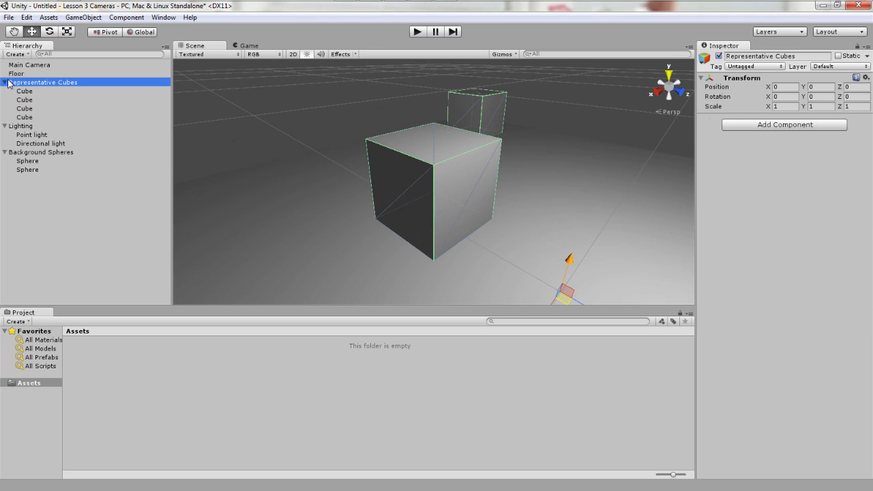
click(6, 82)
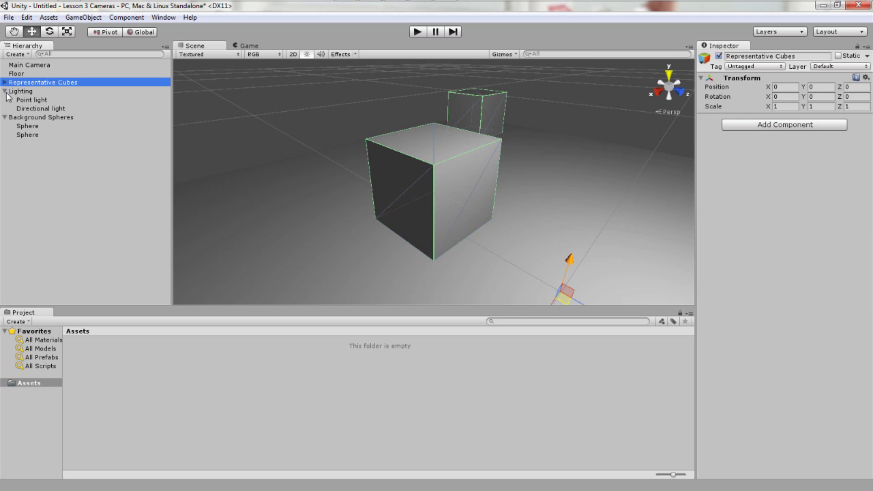
click(5, 92)
click(6, 100)
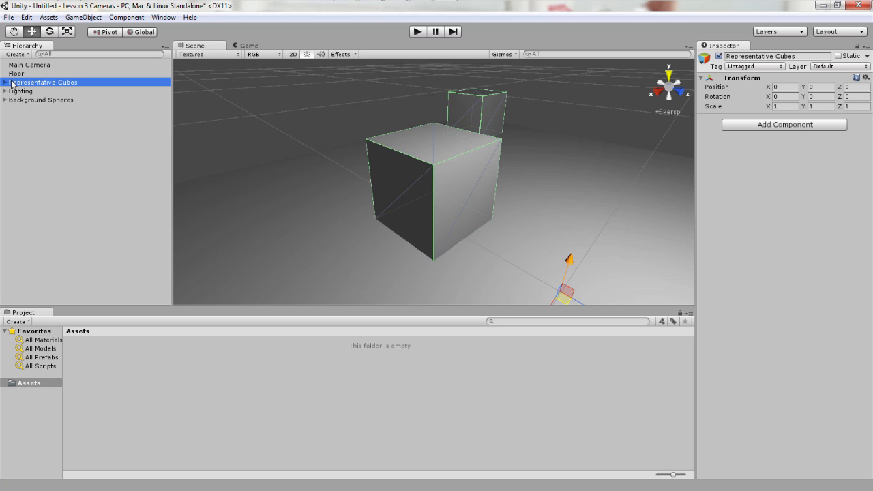
Try moving the Main Camera to about X 2.41, Y 3.24, Z -11.09, run the scene to check the view, and stop playback.
double_click(32, 67)
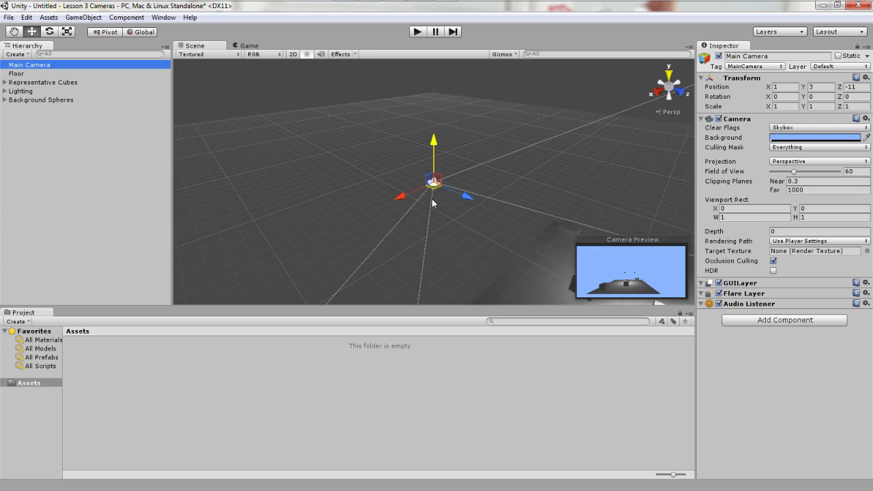
scroll(442, 193, up, 10)
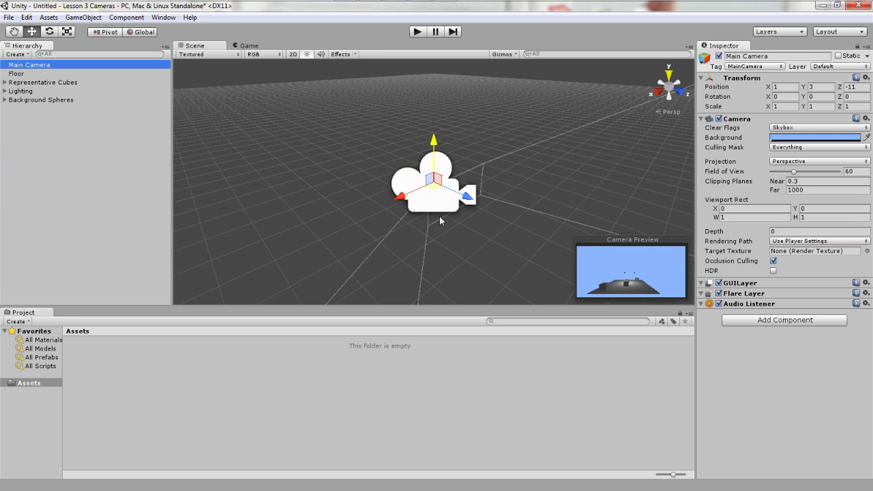
click(434, 141)
drag(433, 141, 332, 30)
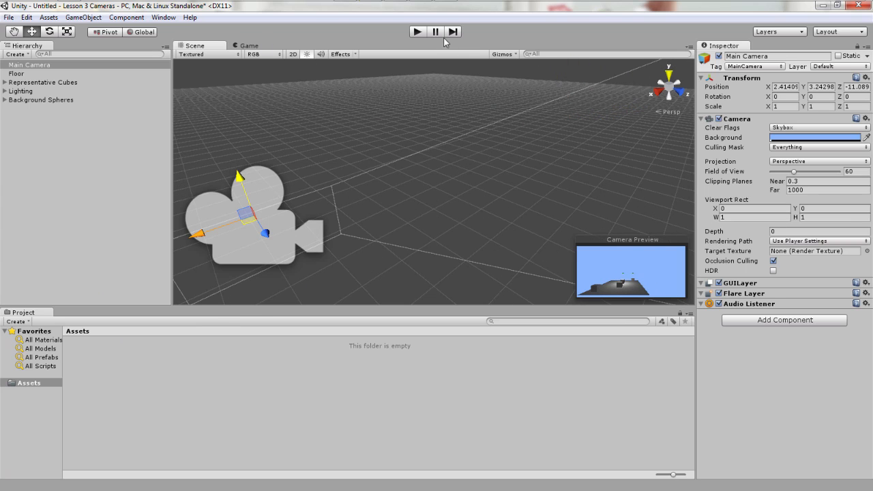
click(416, 32)
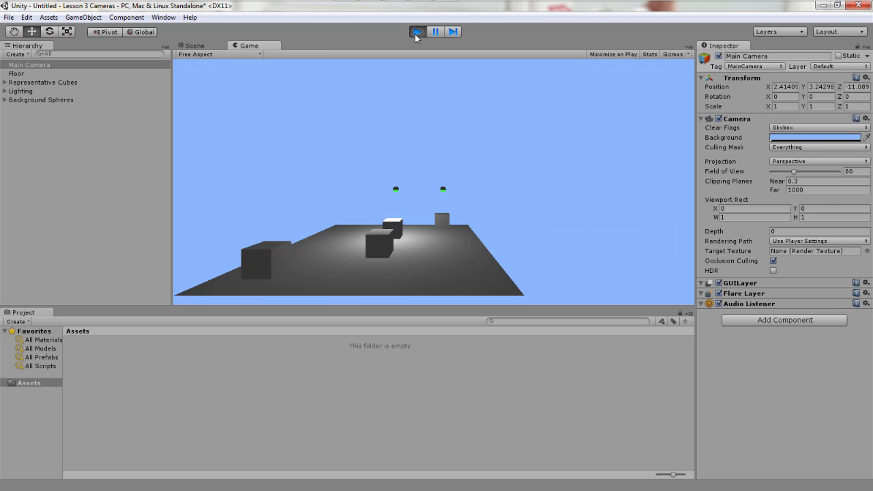
click(416, 32)
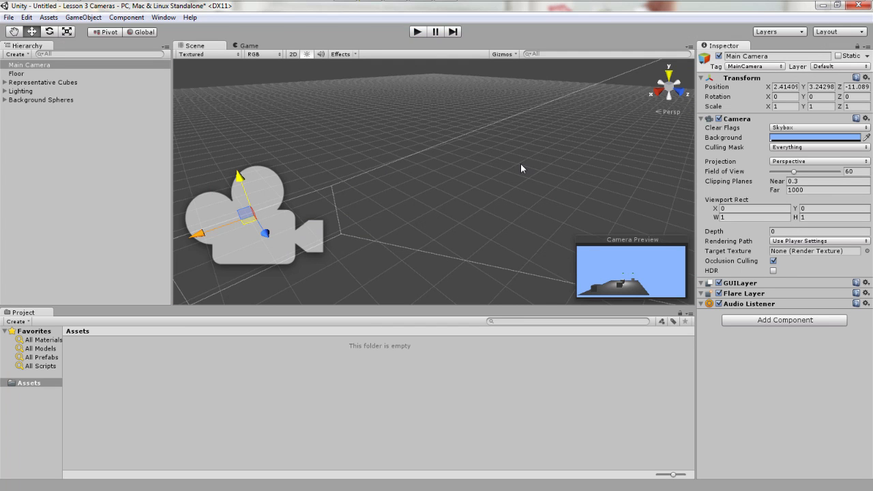
Undo the last moves of the Main Camera on all three axes.
click(370, 53)
key(ctrl+z)
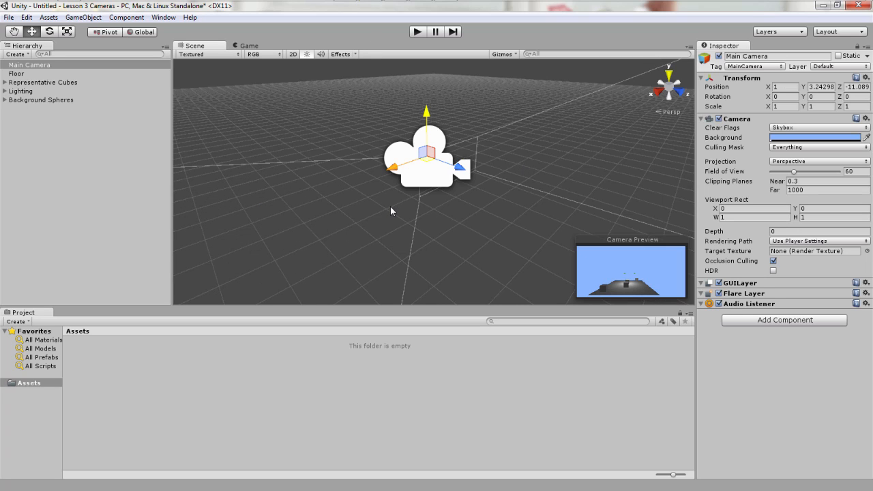
key(ctrl+z)
key(ctrl+z)
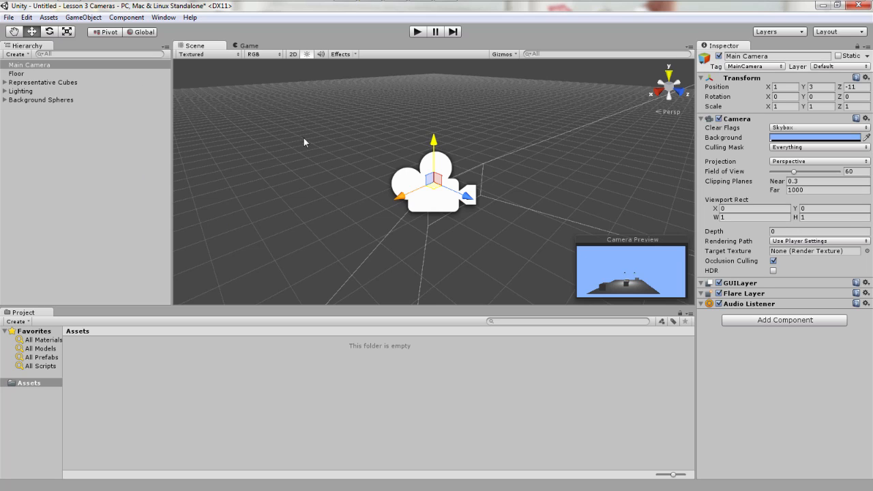
Rotate the Main Camera freehand to about X -4.80, Y 0.87, Z 1.33.
key(e)
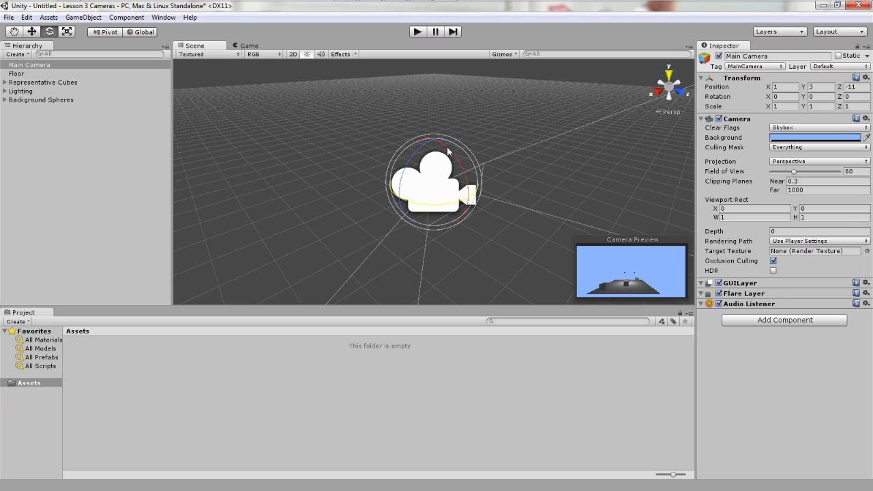
drag(457, 154, 427, 222)
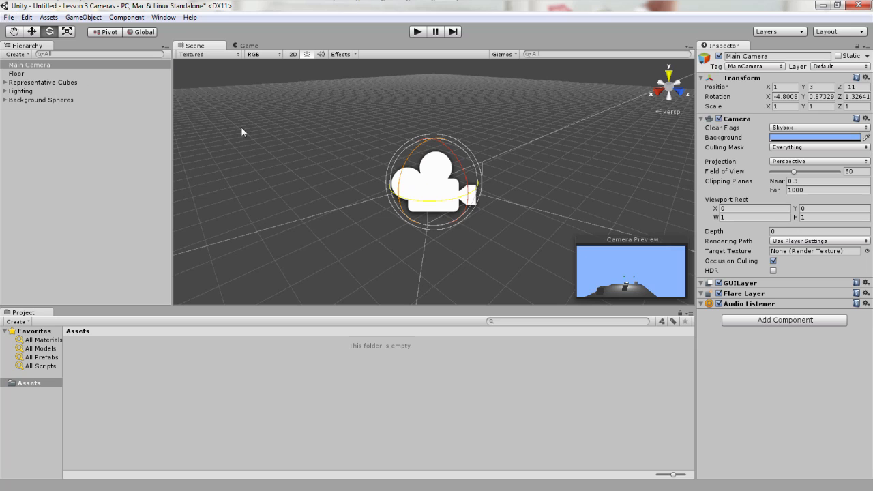
Switch back and forth between the Move and Rotate tools to compare their gizmos on the Main Camera.
key(w)
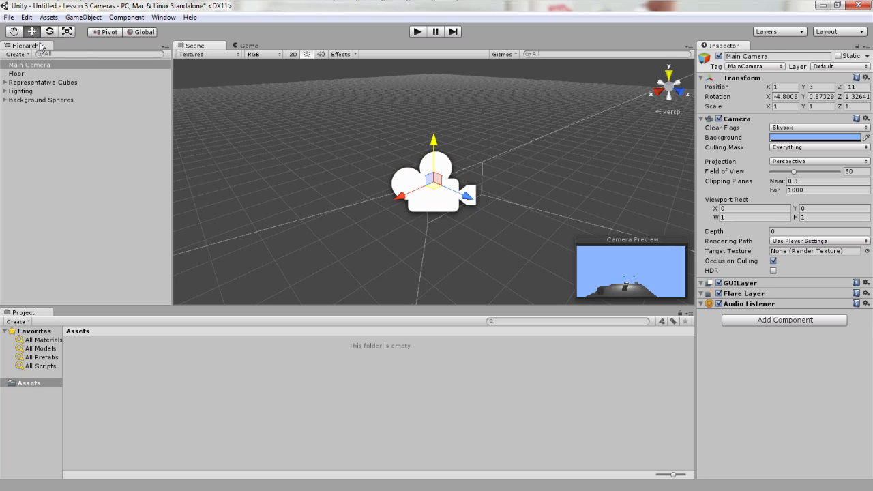
key(e)
key(w)
key(e)
key(w)
key(e)
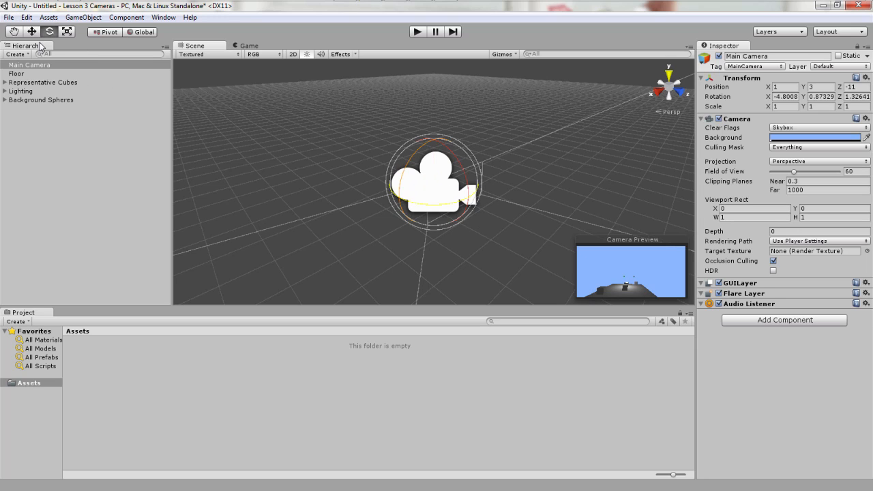
key(w)
key(e)
key(w)
key(e)
key(w)
key(e)
key(w)
key(e)
key(w)
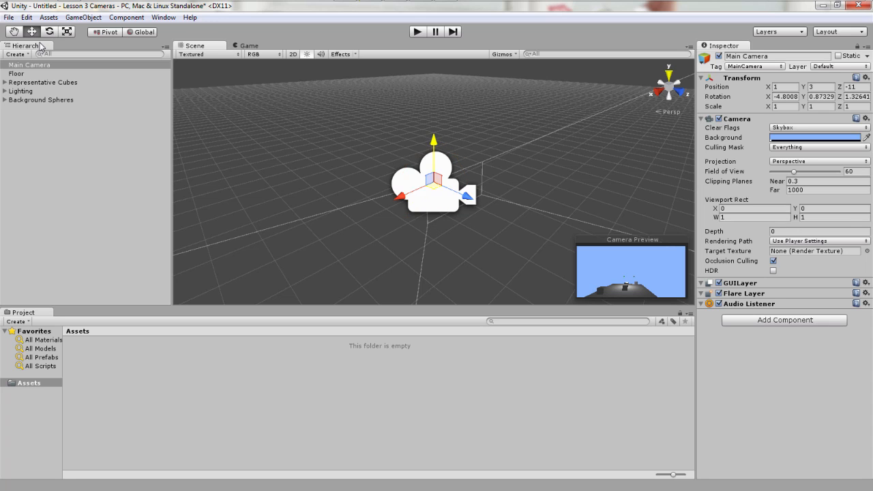
key(e)
key(w)
key(e)
Move the Main Camera along its Z axis to about -4.85 and refocus the scene view on it.
key(w)
drag(465, 199, 797, 417)
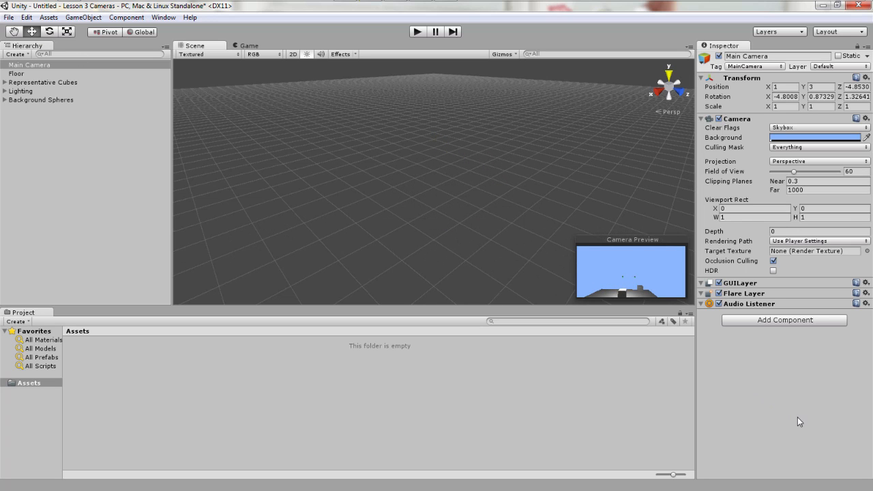
double_click(47, 67)
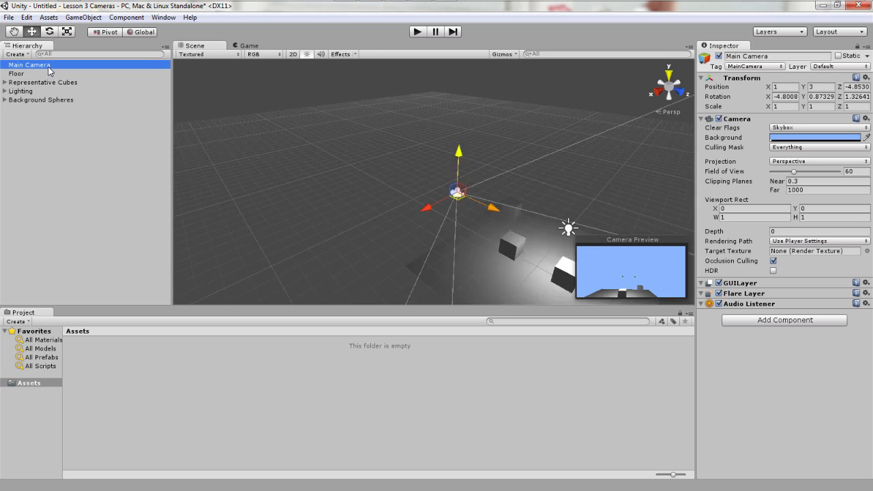
scroll(453, 202, up, 5)
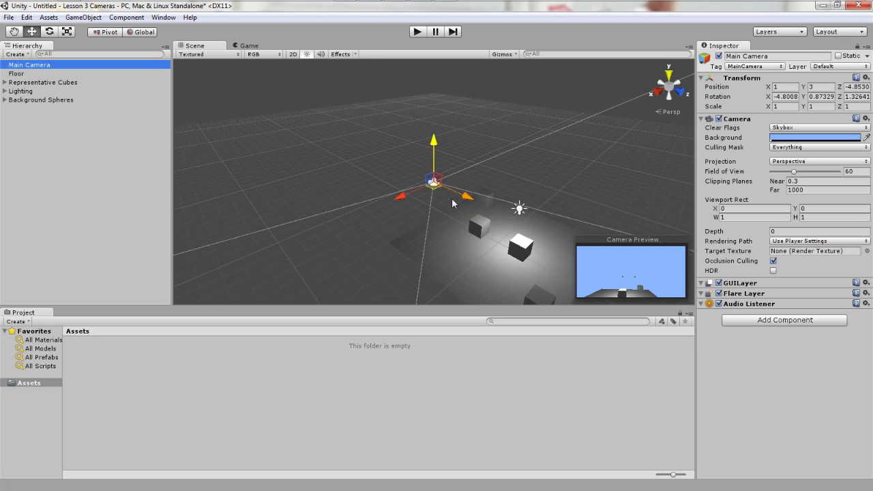
scroll(450, 205, up, 5)
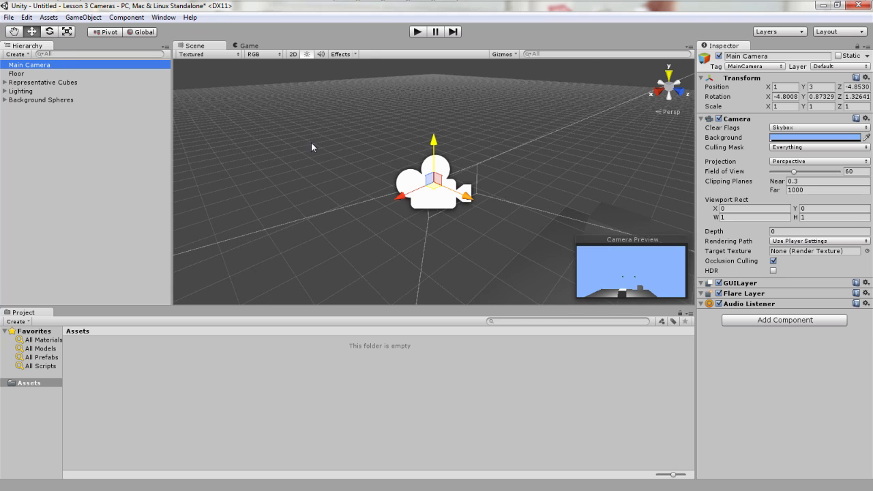
Tilt the Main Camera down to about 28 degrees on X and move it along X to about -1.17.
key(e)
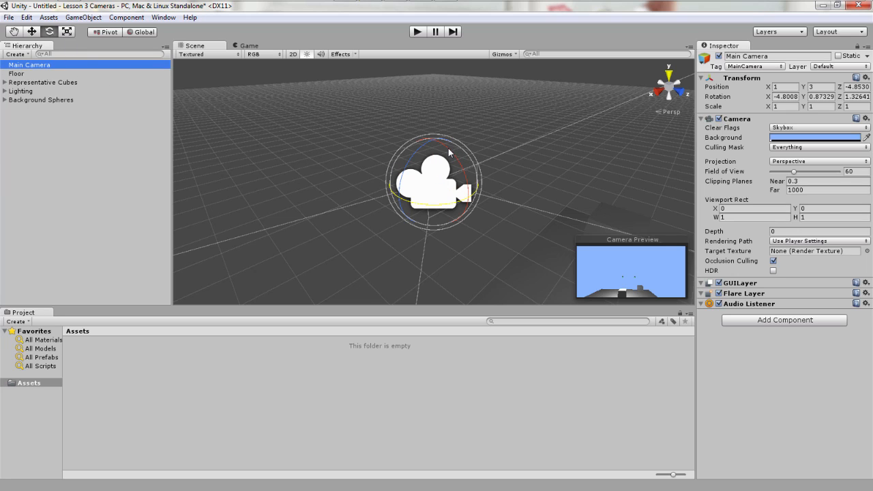
drag(446, 146, 480, 171)
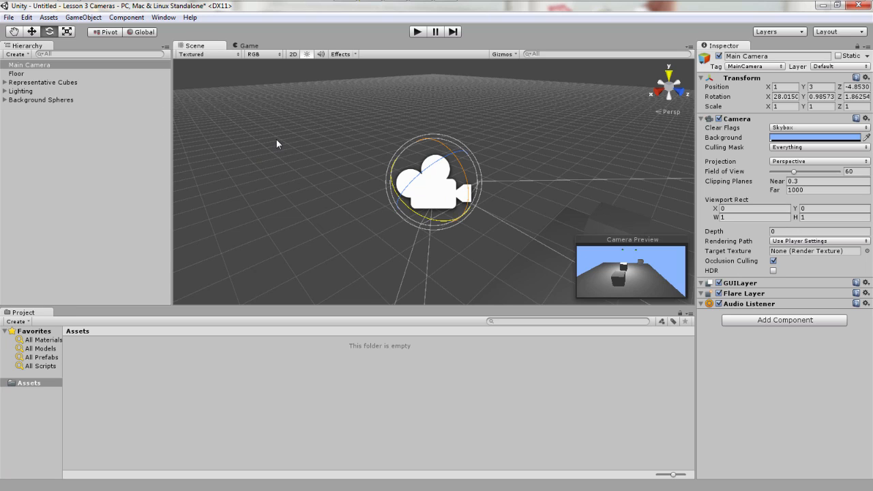
key(w)
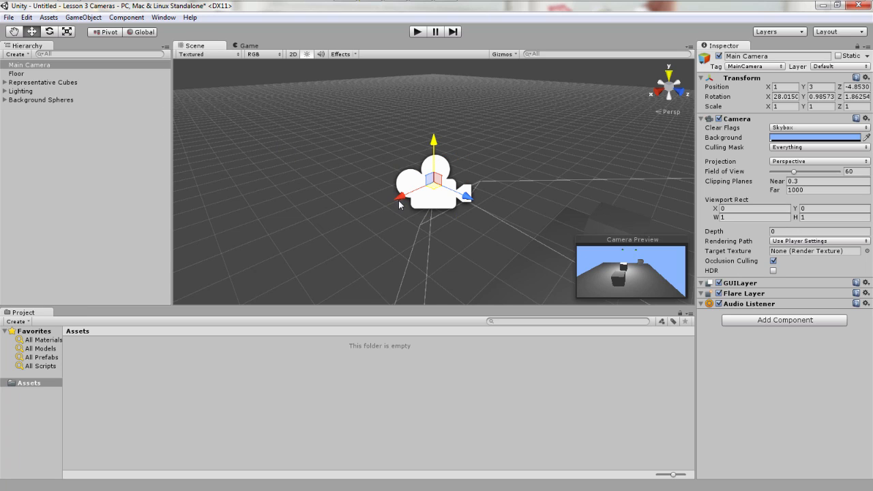
drag(400, 199, 505, 123)
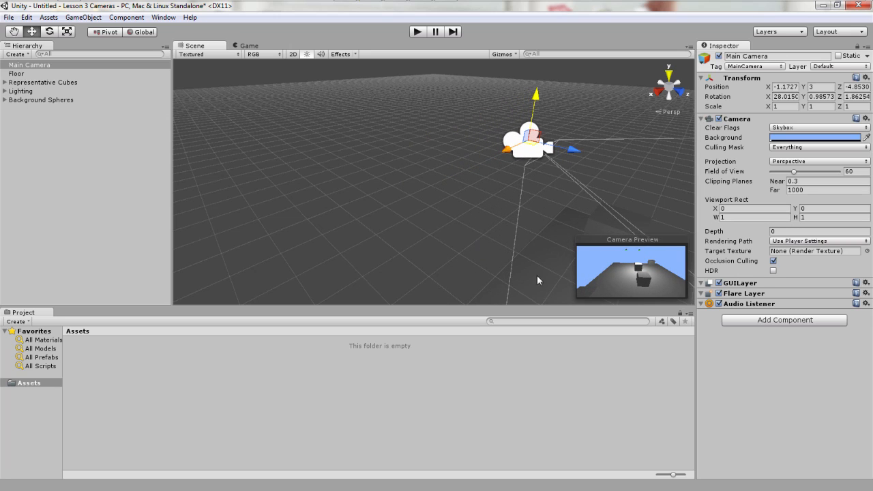
Run the scene to check the view from the repositioned Main Camera, and stop playback.
click(417, 31)
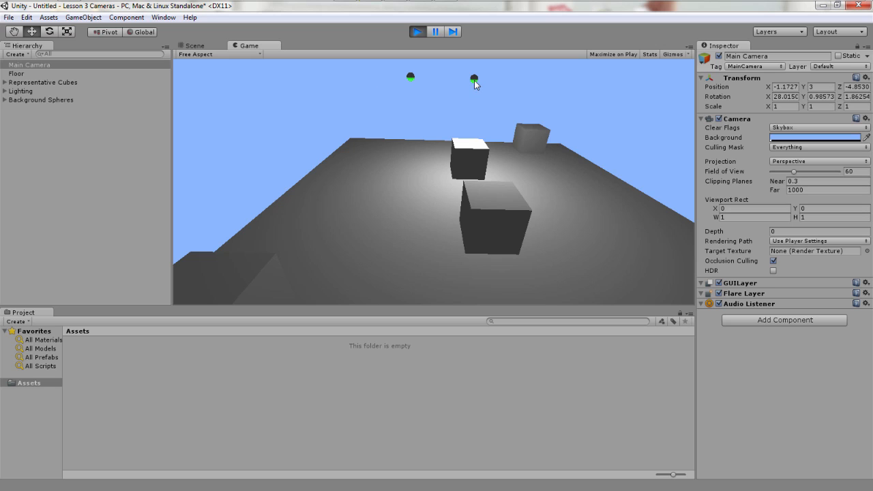
click(415, 32)
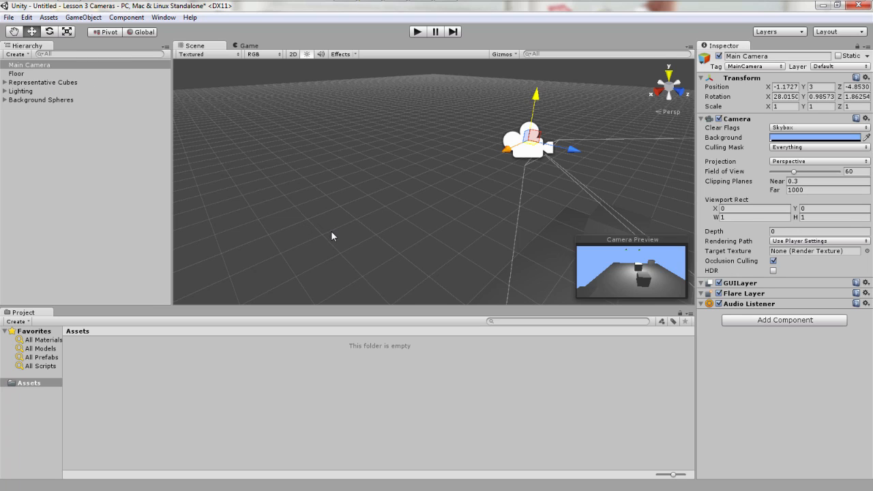
Cycle repeatedly through the Move, Rotate and Scale tools to compare their gizmos on the Main Camera.
key(r)
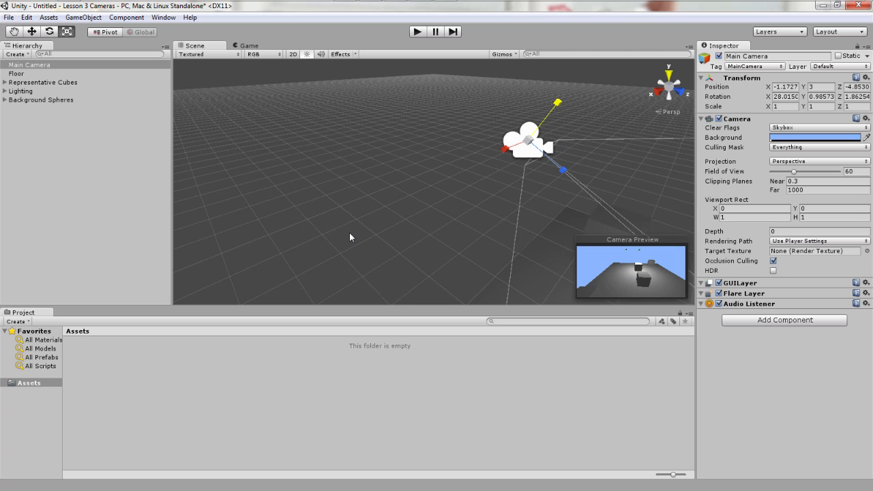
key(w)
key(e)
key(r)
key(w)
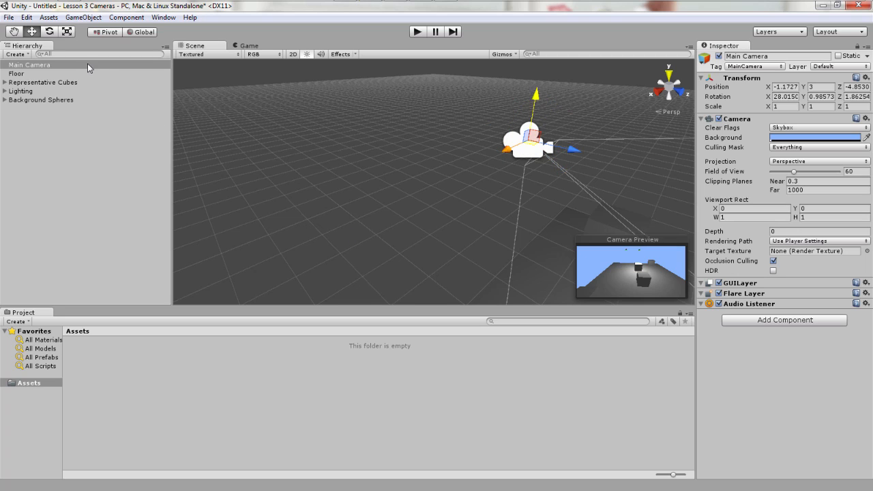
key(e)
key(r)
key(w)
key(e)
key(r)
key(w)
key(e)
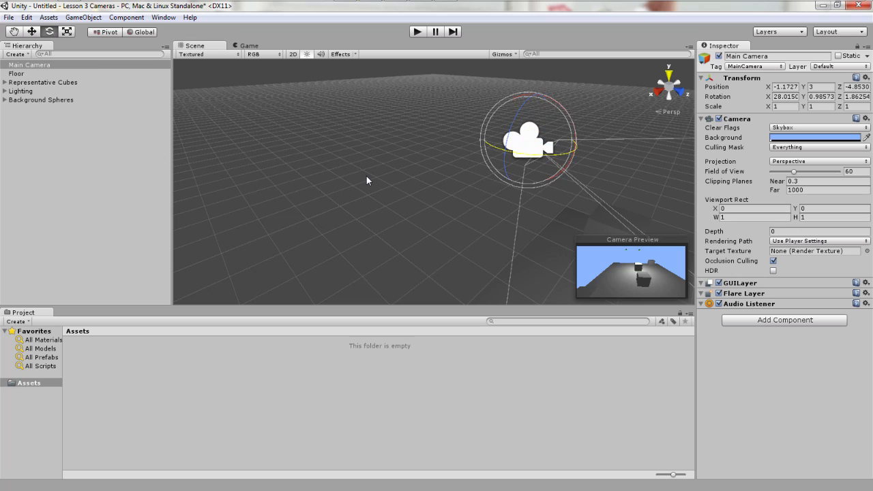
key(r)
key(w)
key(e)
Scale the Main Camera to about 123.6 on X, 65.2 on Y and 34.5 on Z with the Scale tool.
key(r)
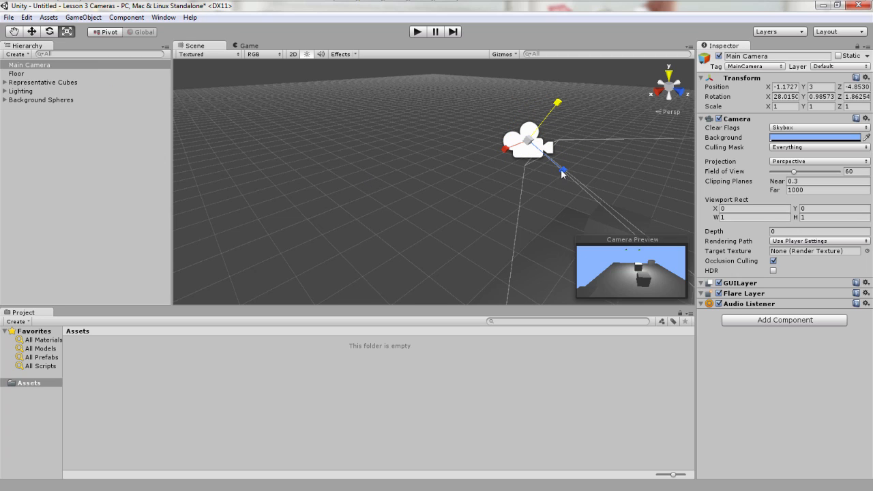
drag(566, 172, 530, 194)
drag(504, 150, 52, 467)
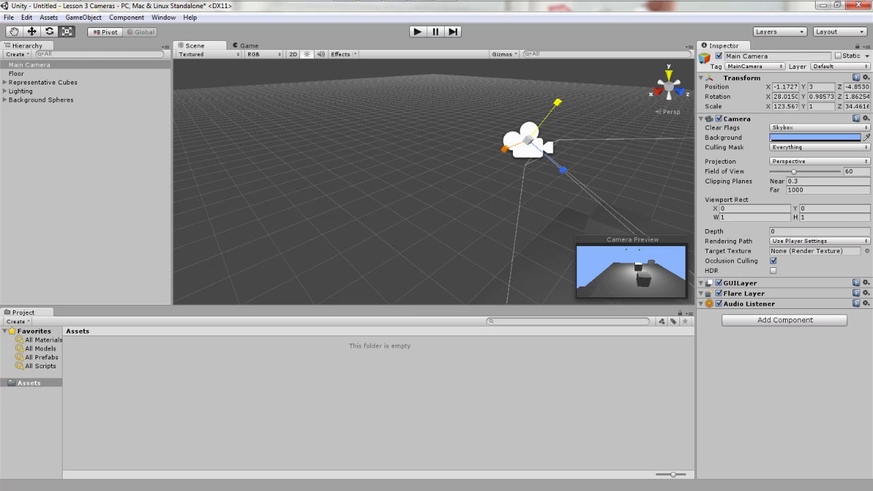
drag(552, 103, 304, 205)
Switch the Main Camera's projection to Orthographic and scale it to about 9092 on X, 2149 on Y and 4566 on Z.
click(808, 162)
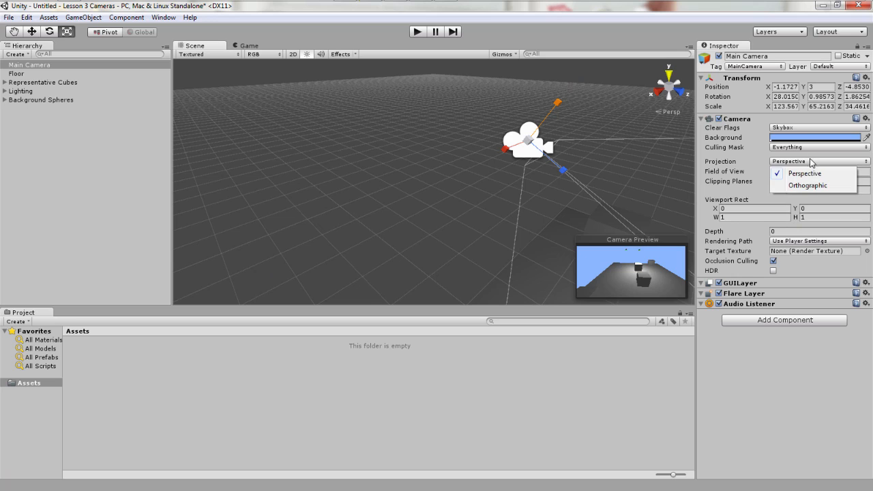
click(810, 177)
drag(496, 149, 672, 62)
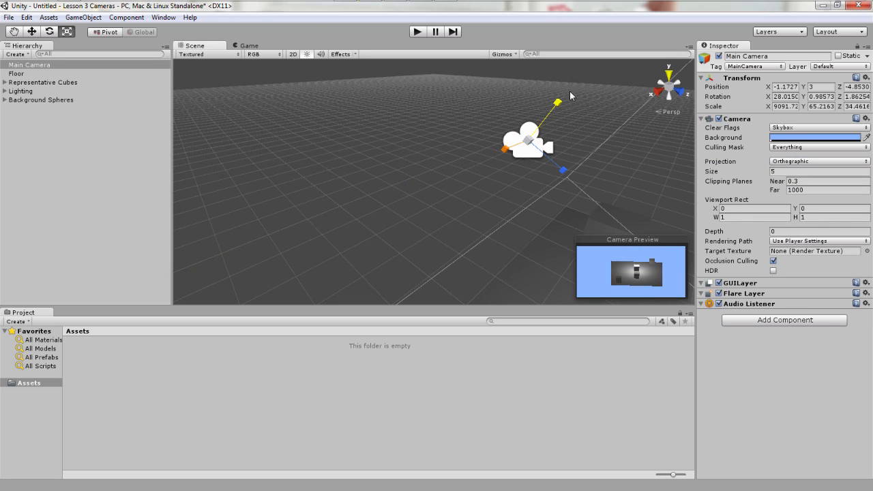
drag(558, 102, 546, 233)
drag(565, 172, 335, 435)
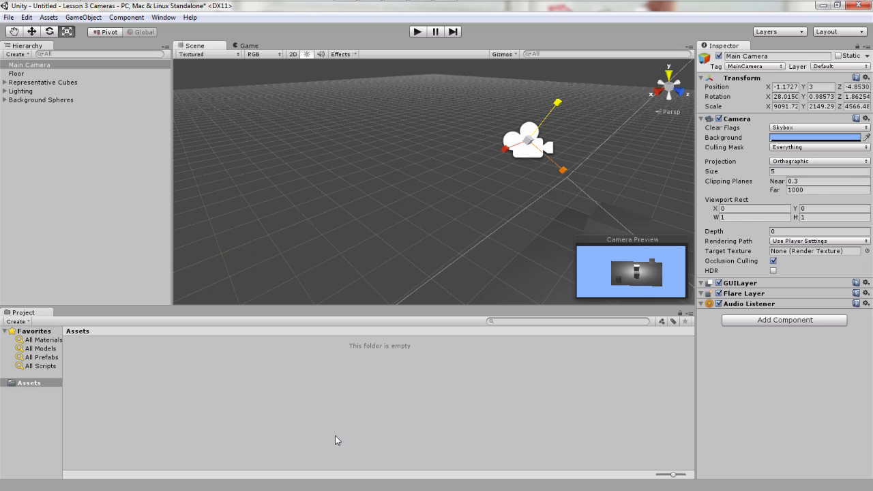
Reset the Main Camera's Camera component to its default settings.
right_click(743, 119)
click(751, 126)
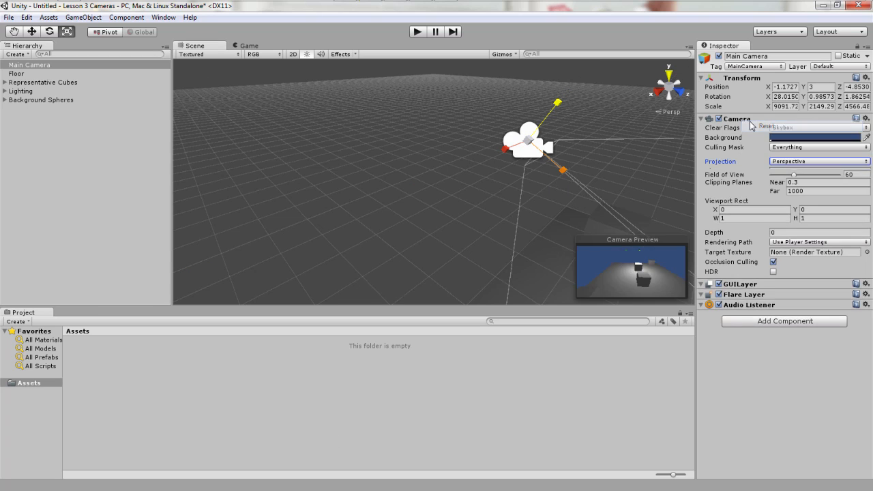